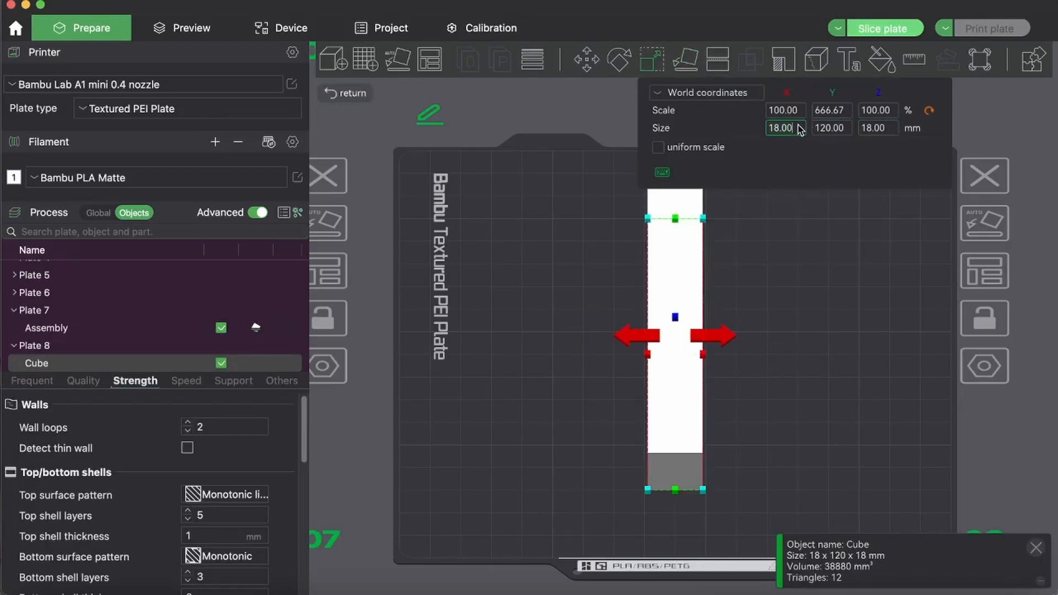
Step: Resize the cube into a flat plate by setting its X size to 80 mm and Z size to 2 mm
key(Return)
click(876, 129)
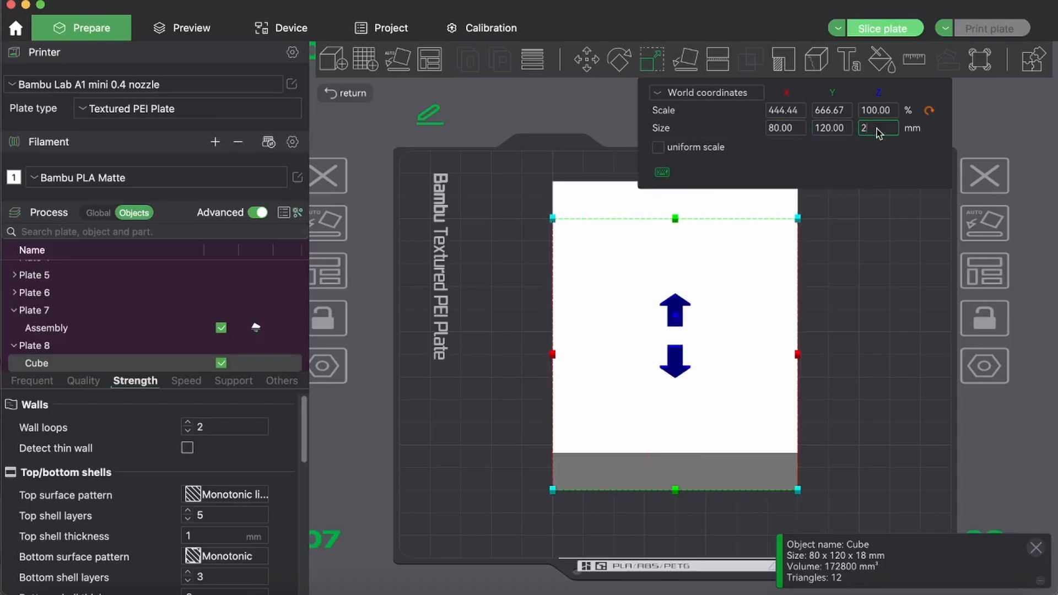
text(2)
Step: Add a negative cylinder to the flat plate and place it near the plate's centre
right_click(707, 280)
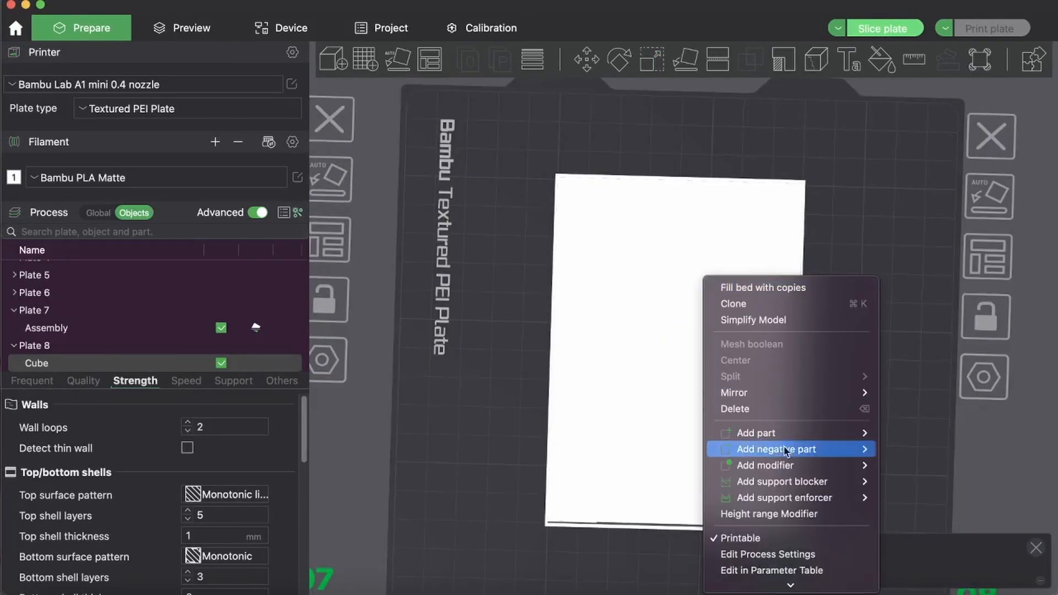
mouse_move(799, 450)
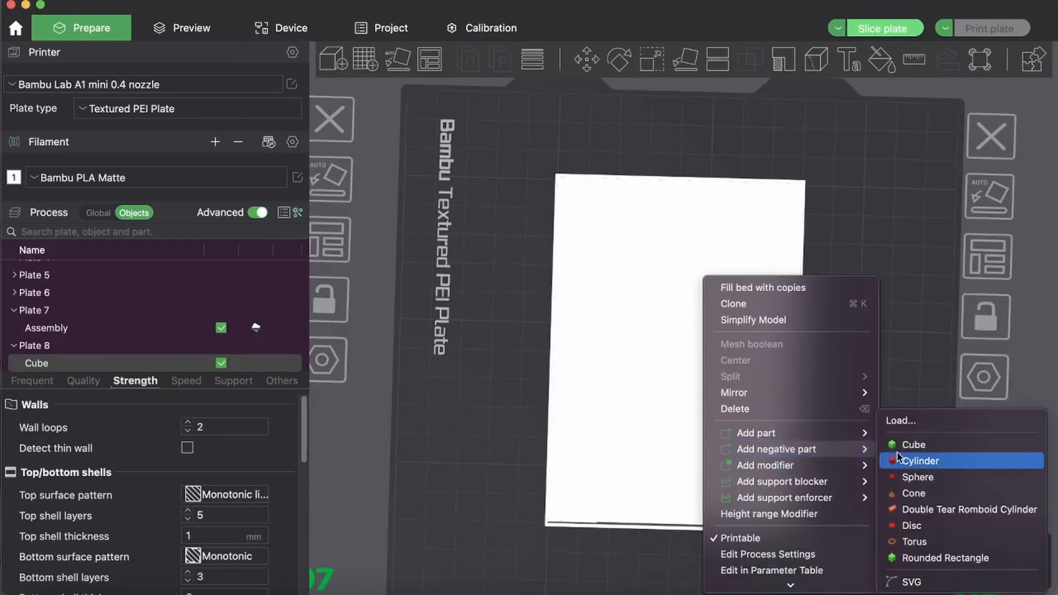
click(928, 461)
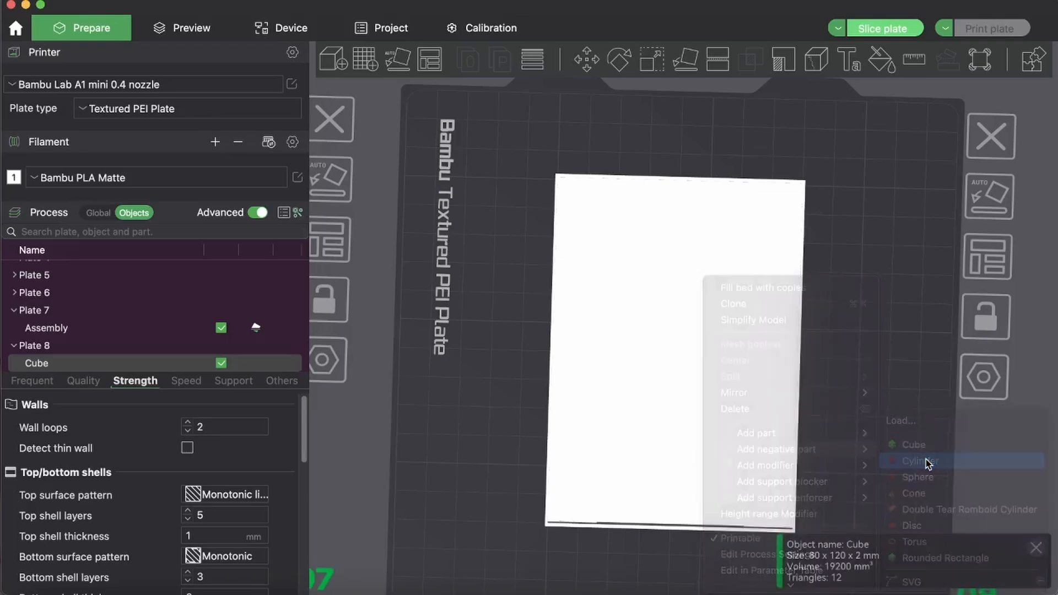
drag(821, 499, 661, 306)
Step: Add a second negative cylinder to the plate and place it below the first one
right_click(723, 244)
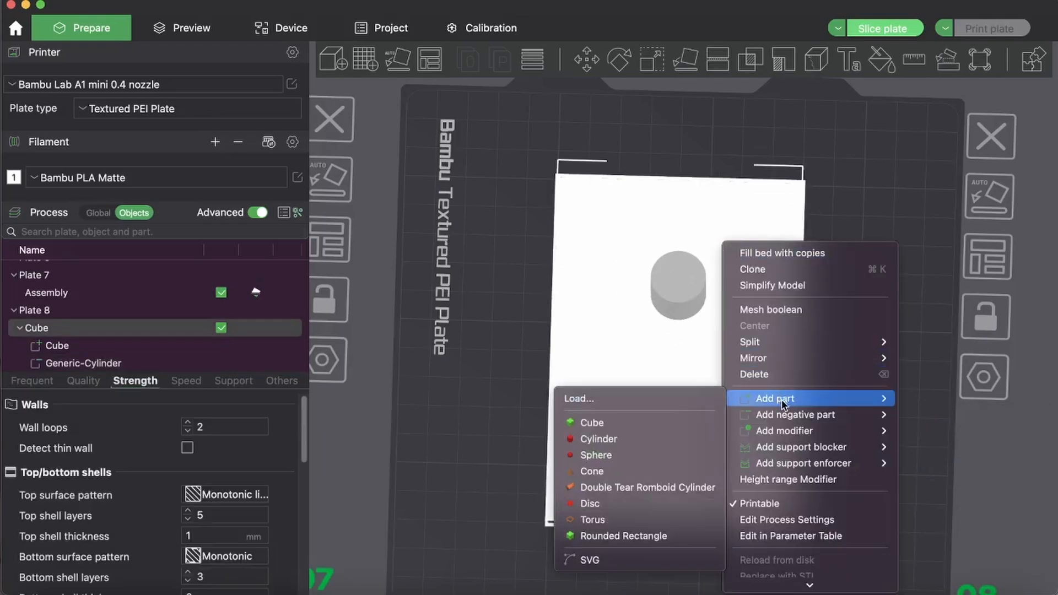
mouse_move(793, 415)
click(675, 457)
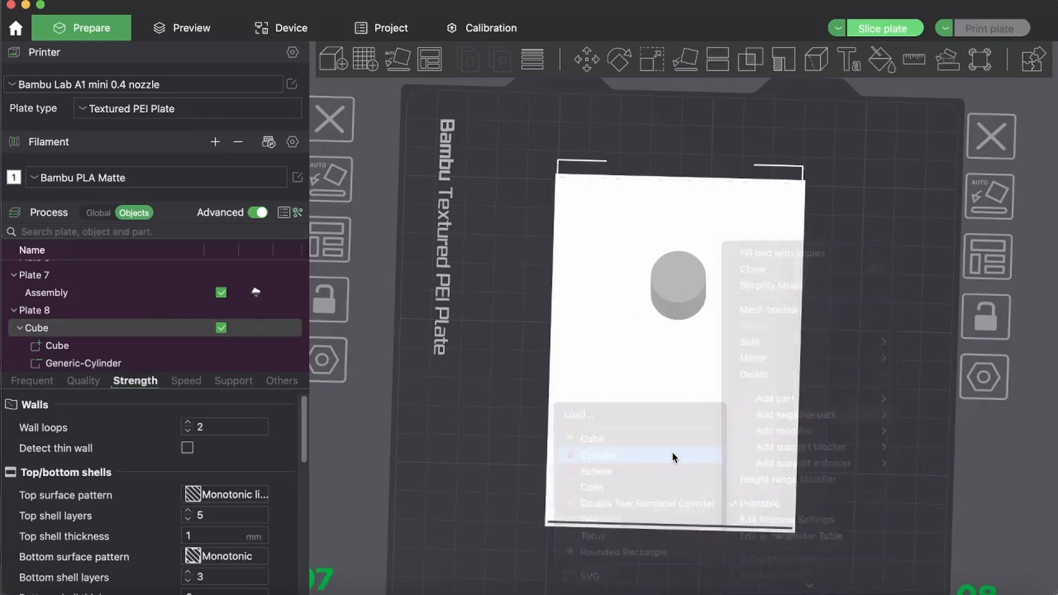
drag(812, 490, 688, 416)
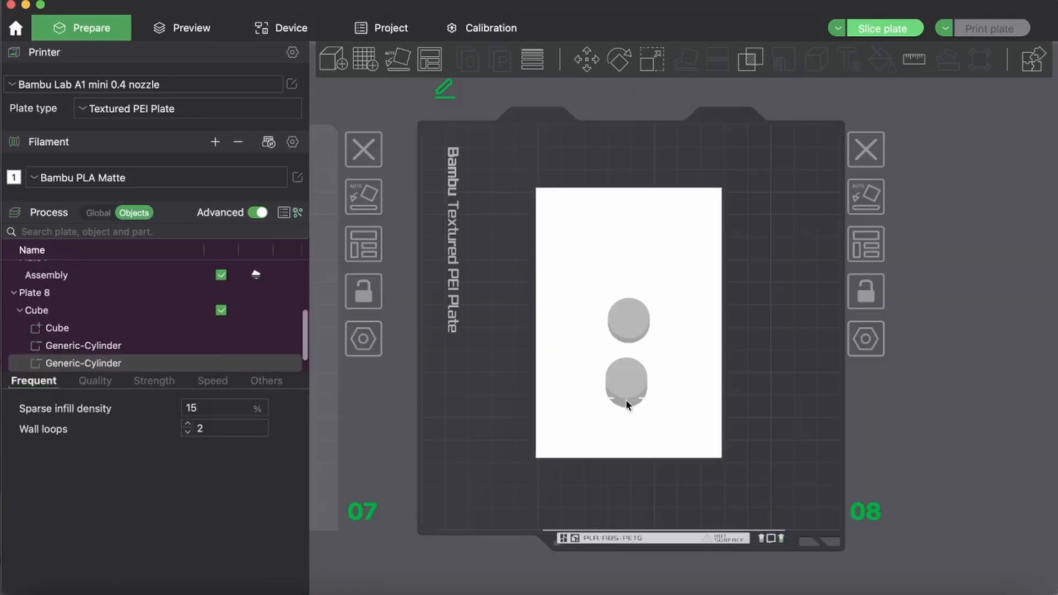
Step: Move the upper negative cylinder along Y with the Move tool set to object coordinates
click(629, 335)
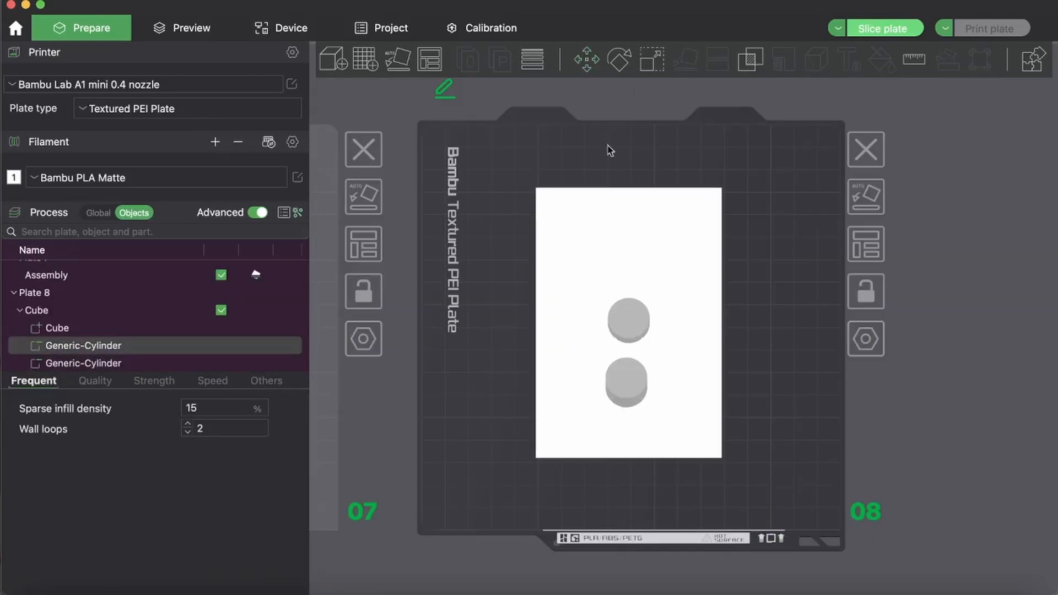
click(658, 66)
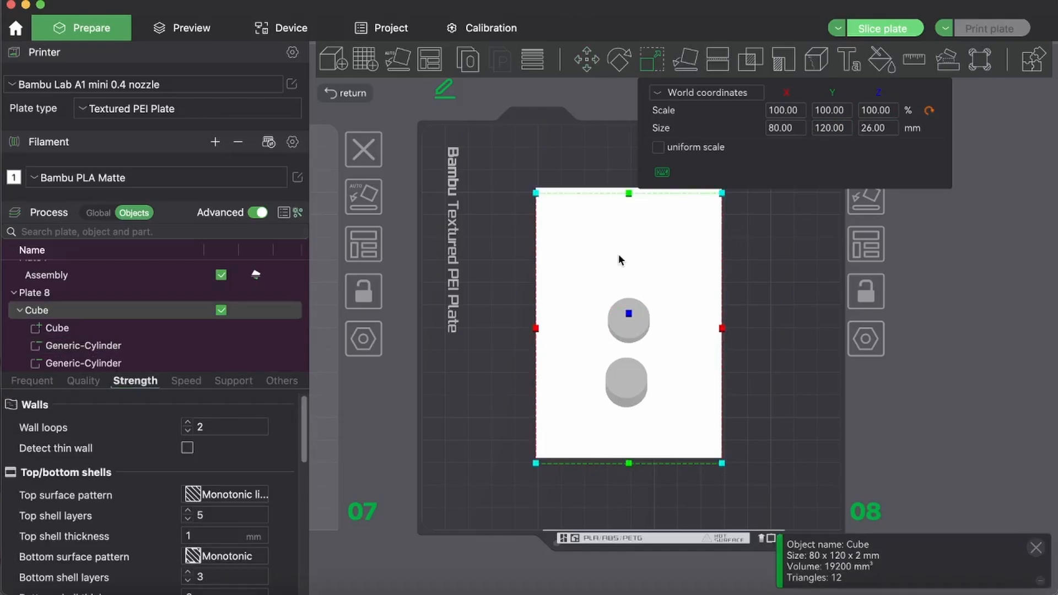
click(587, 59)
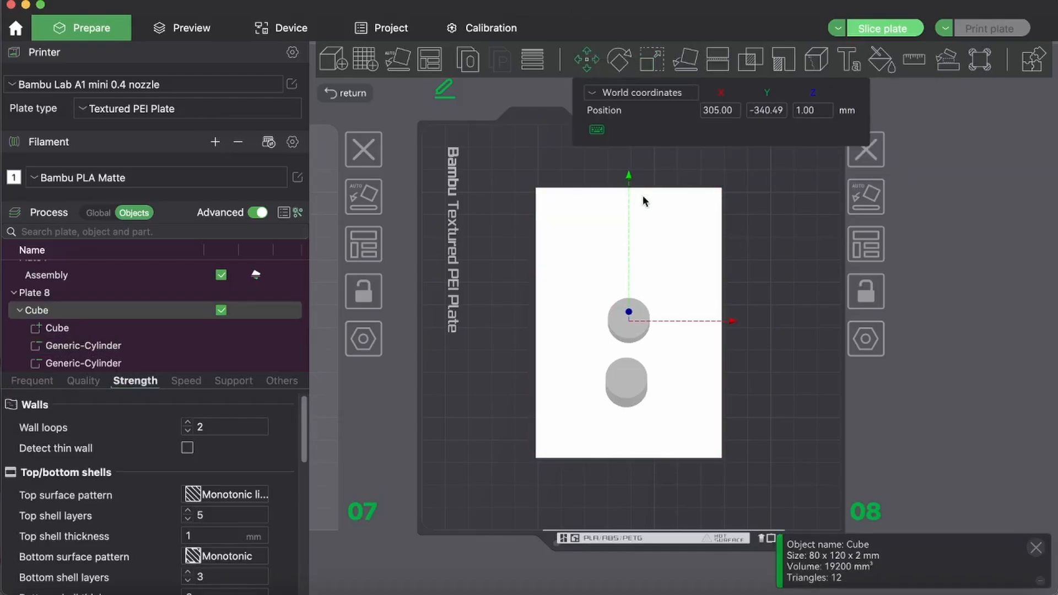
click(606, 94)
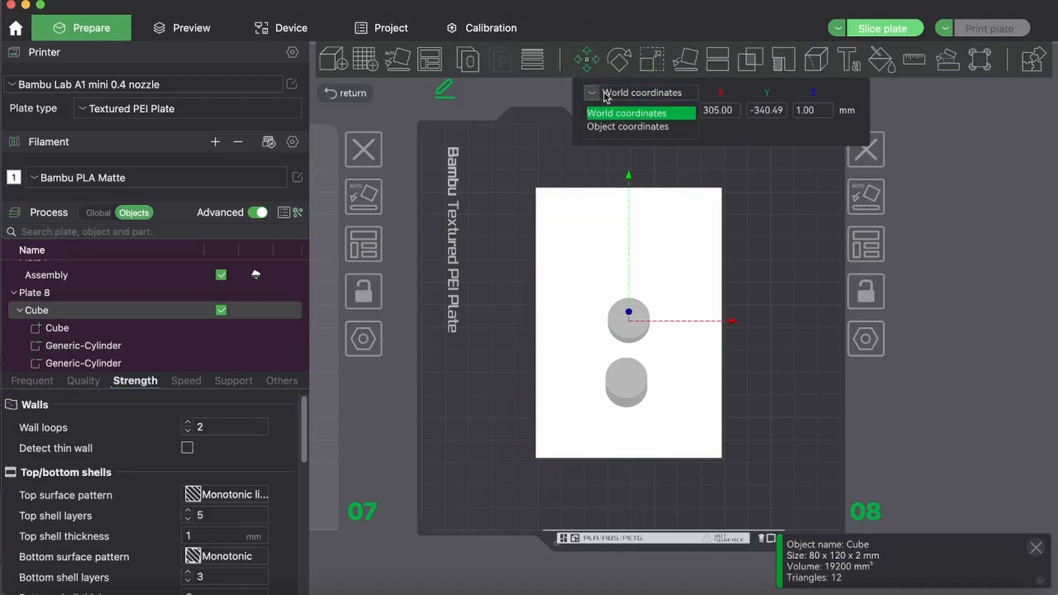
click(610, 128)
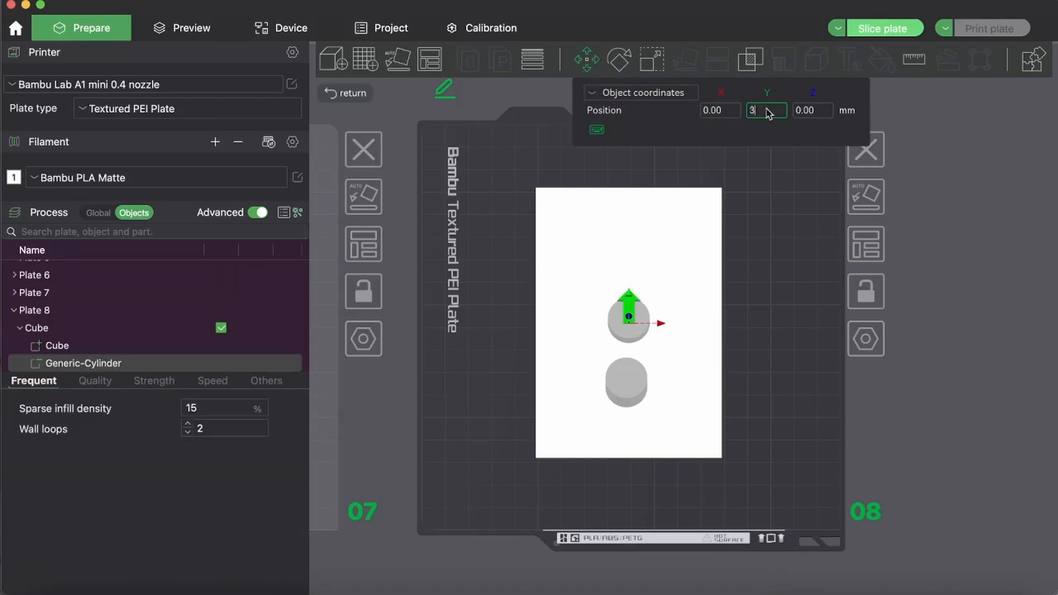
key(Return)
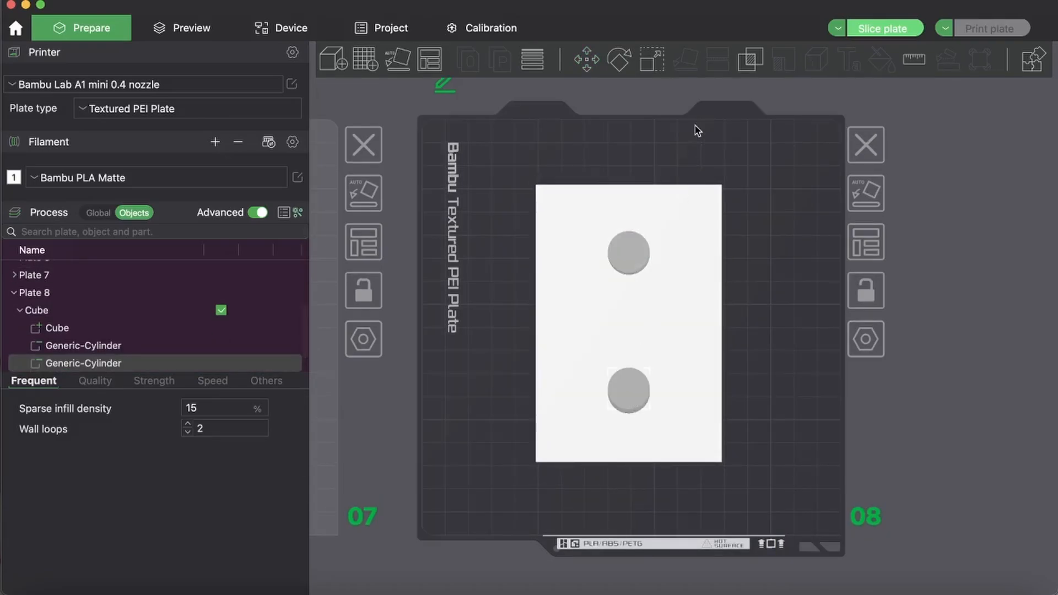
Step: Enlarge the lower negative cylinder by changing its X and Y sizes in part coordinates
click(652, 62)
click(818, 128)
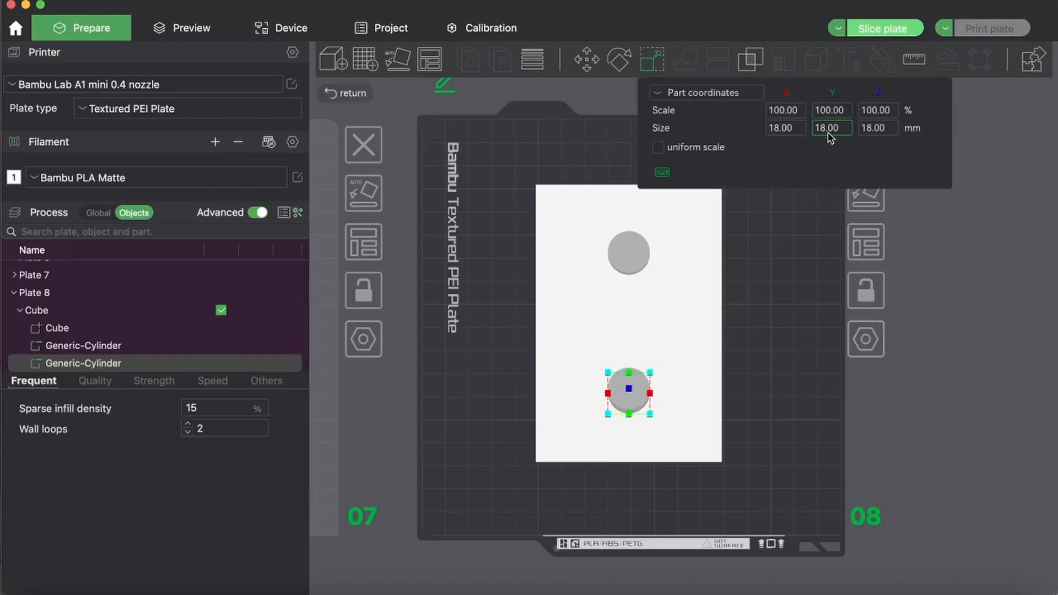
key(Return)
click(787, 128)
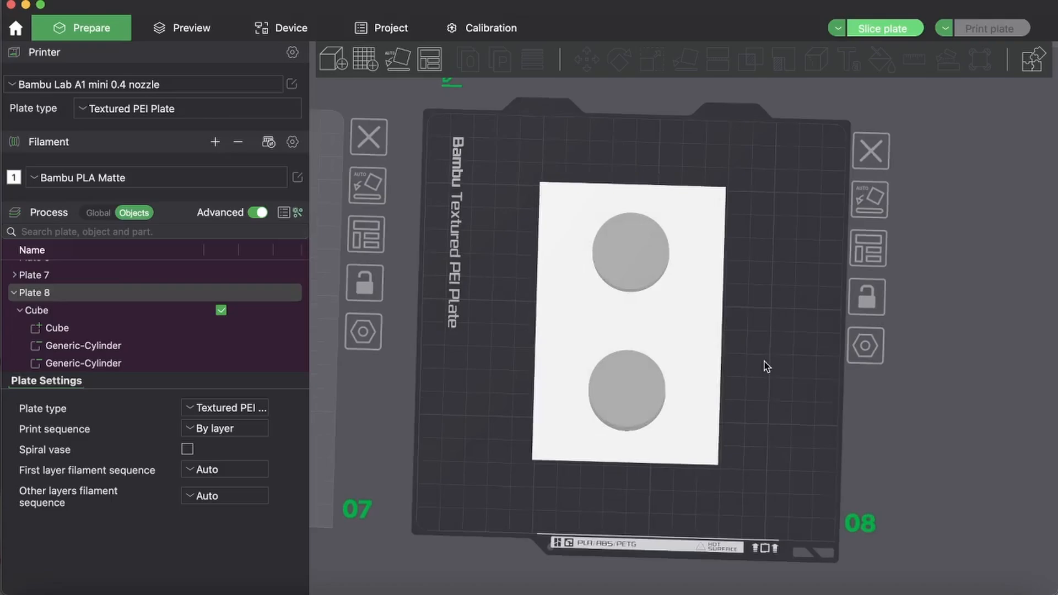
Step: Add a cube primitive beside the plate and scale it uniformly to 24 mm
right_click(758, 371)
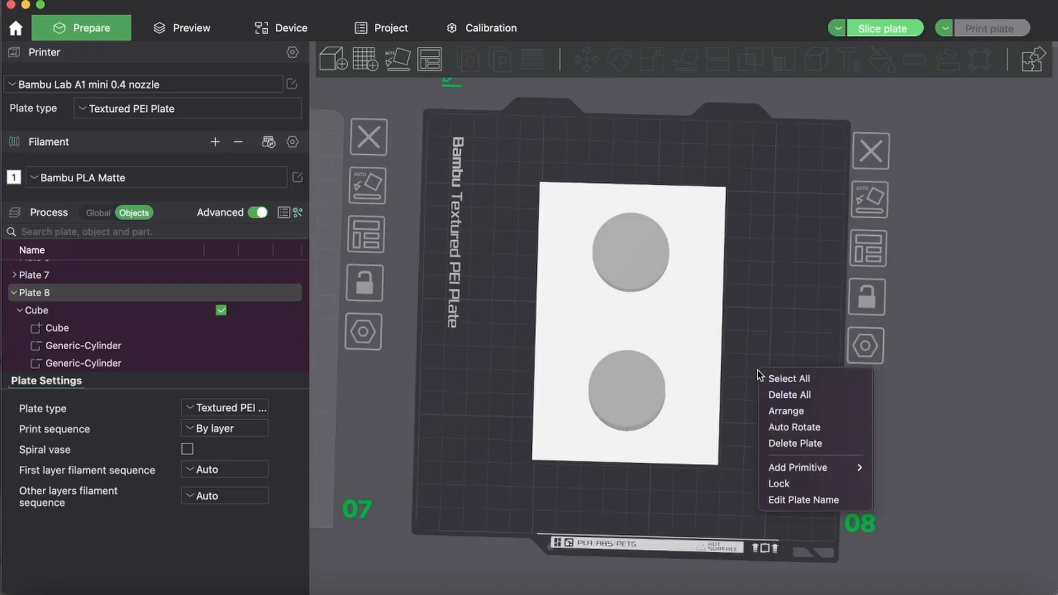
mouse_move(799, 468)
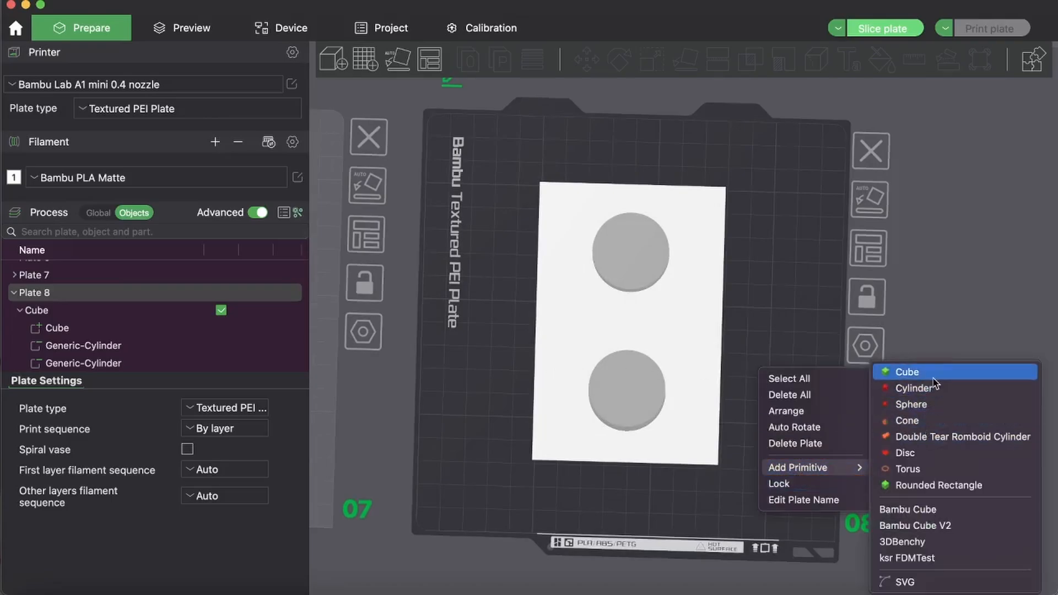
click(915, 372)
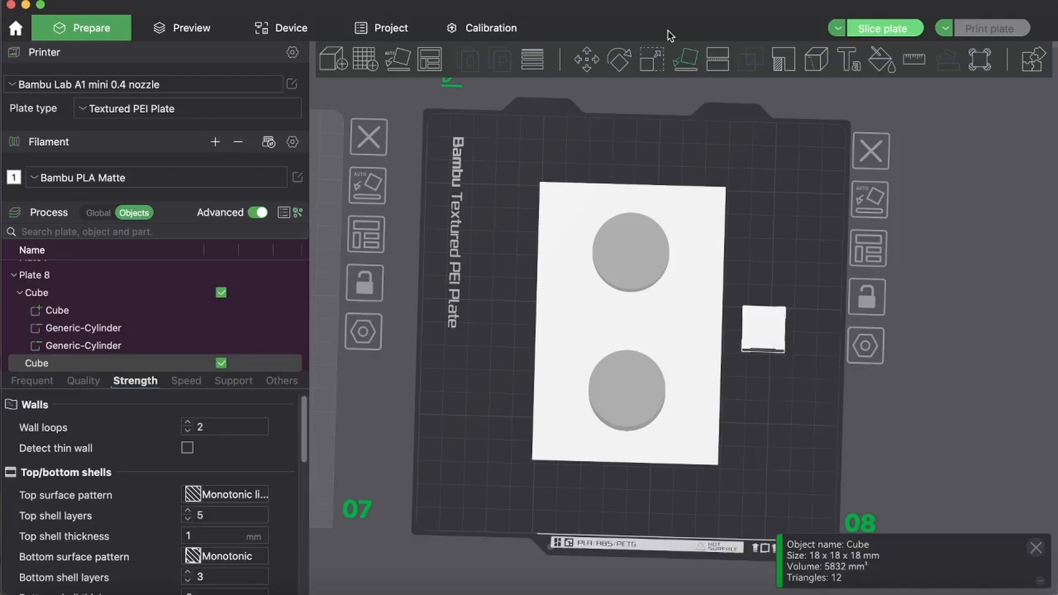
click(652, 59)
double_click(792, 127)
text(24)
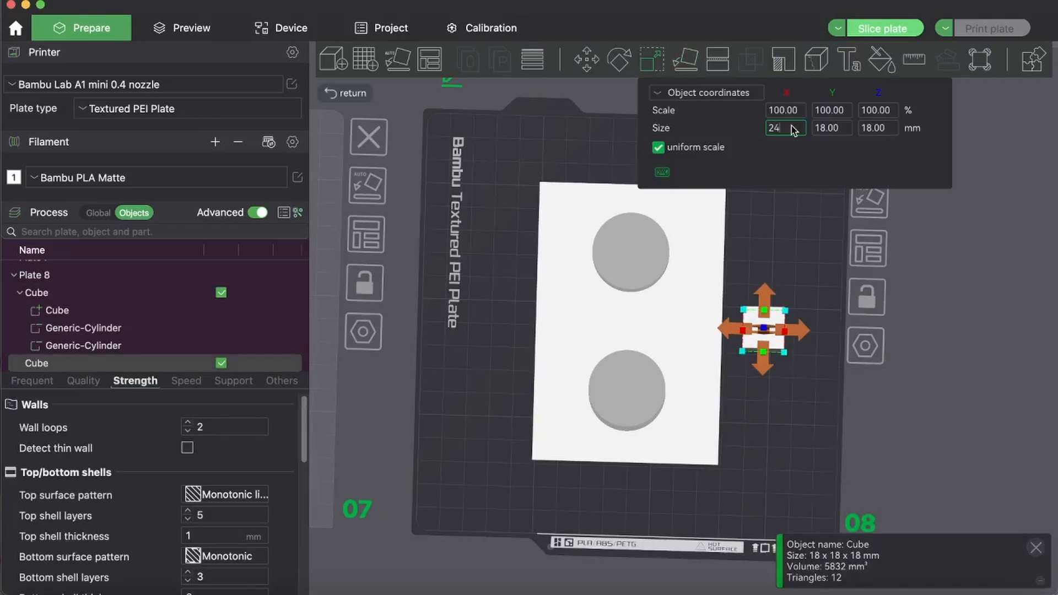
key(Return)
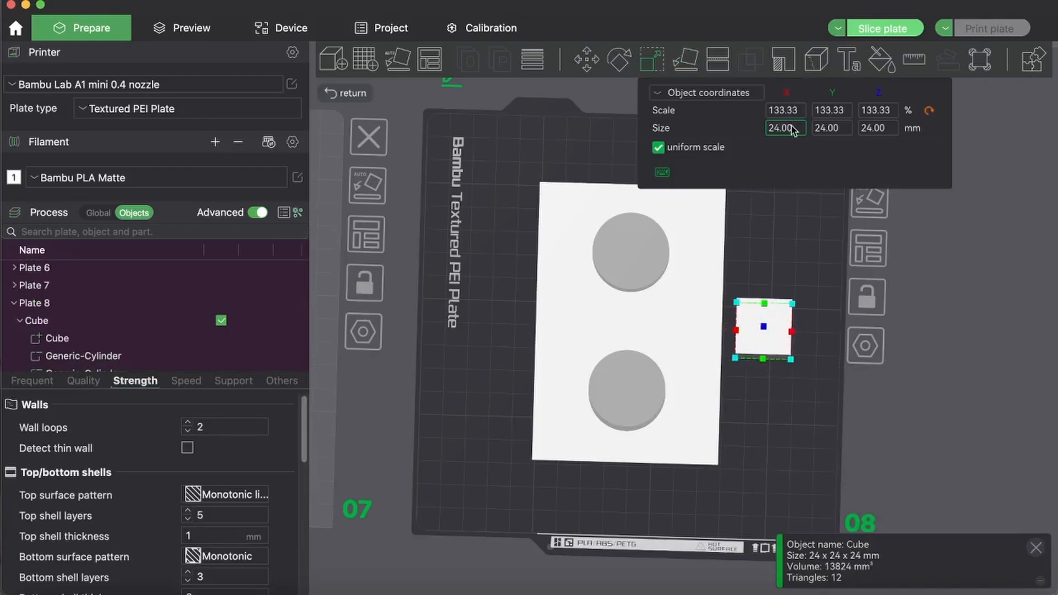
Step: Move the 24 mm cube onto the plate's centreline, between the two negative cylinders
click(652, 59)
drag(778, 321, 642, 326)
drag(609, 508, 614, 522)
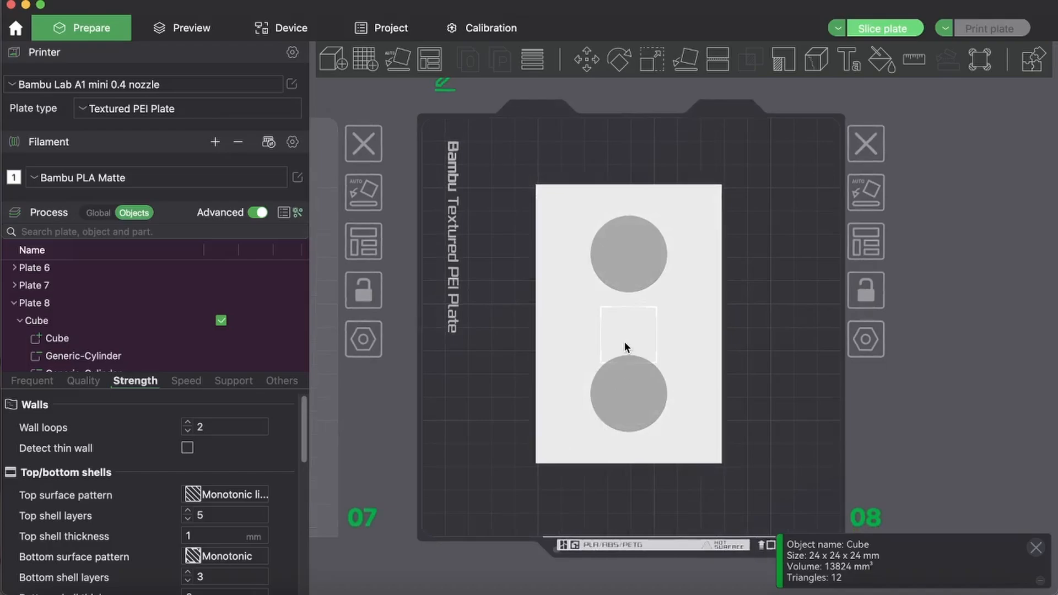
scroll(624, 342, up, 6)
right_drag(880, 344, 972, 335)
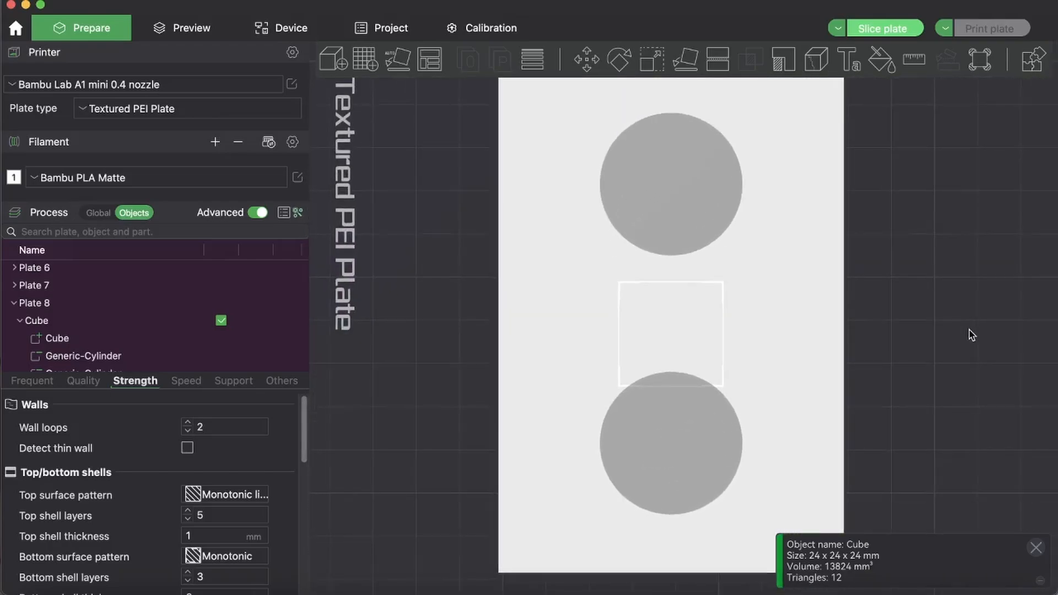
key(m)
drag(900, 391, 859, 358)
Step: Add another cube primitive to plate 8
right_click(901, 329)
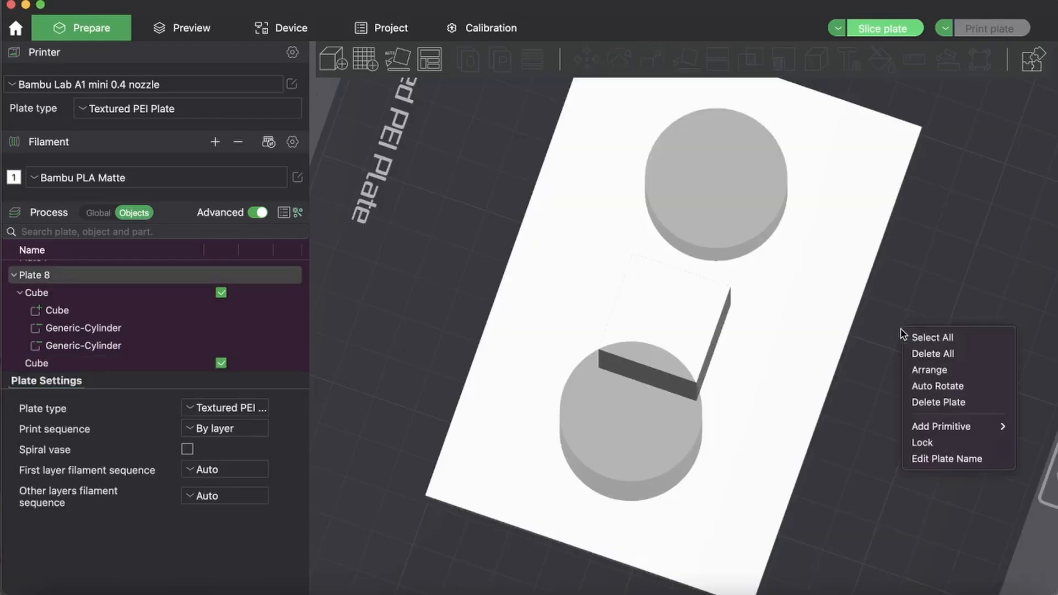
mouse_move(934, 428)
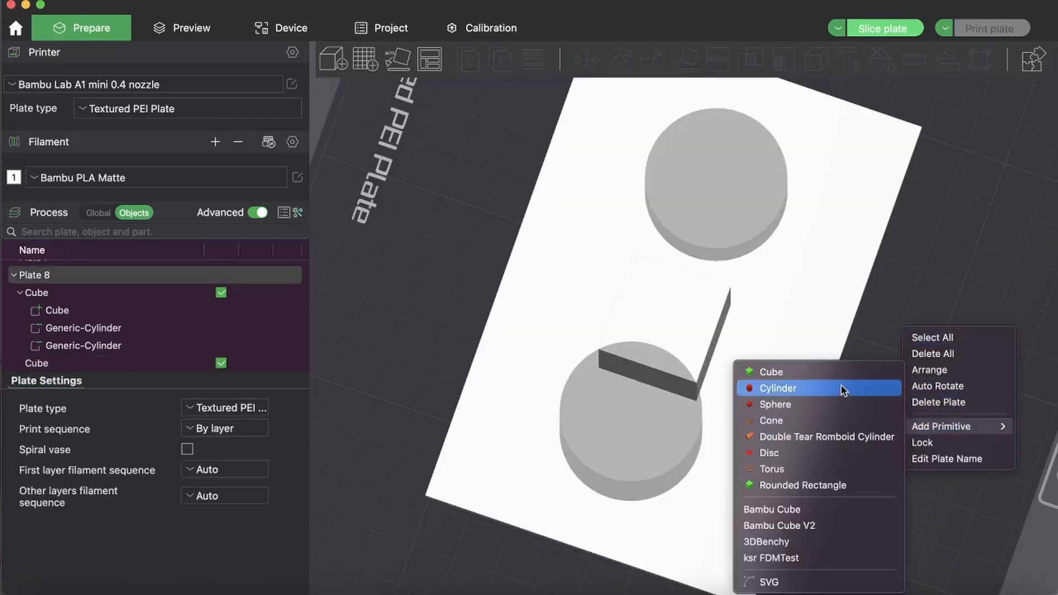
click(769, 372)
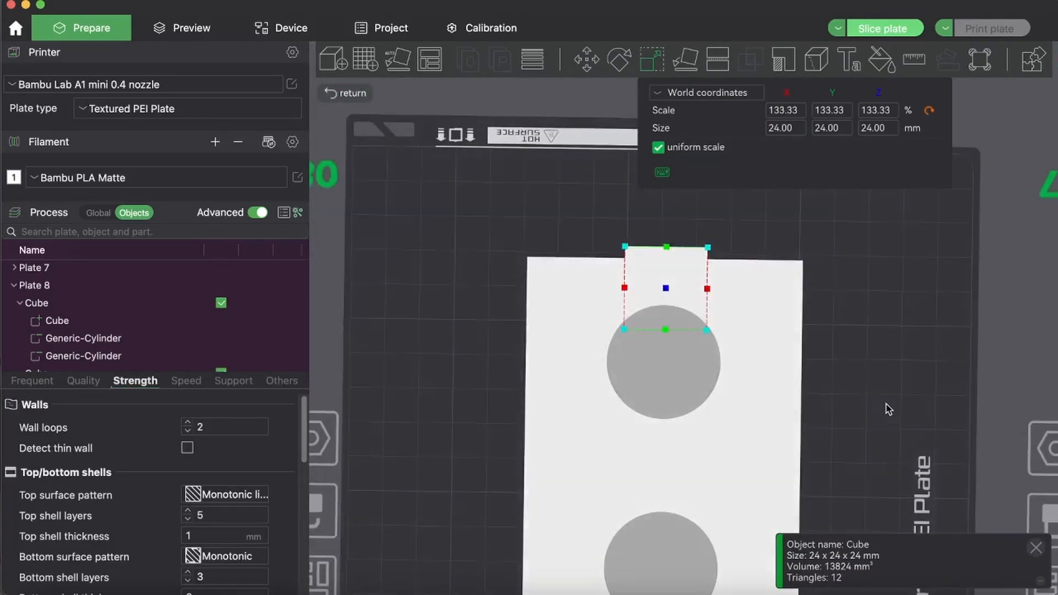
Step: Align the 24 mm cube at the end of the flat plate by setting its X position to 305
drag(888, 407, 876, 413)
click(587, 59)
click(721, 113)
text(305)
click(774, 114)
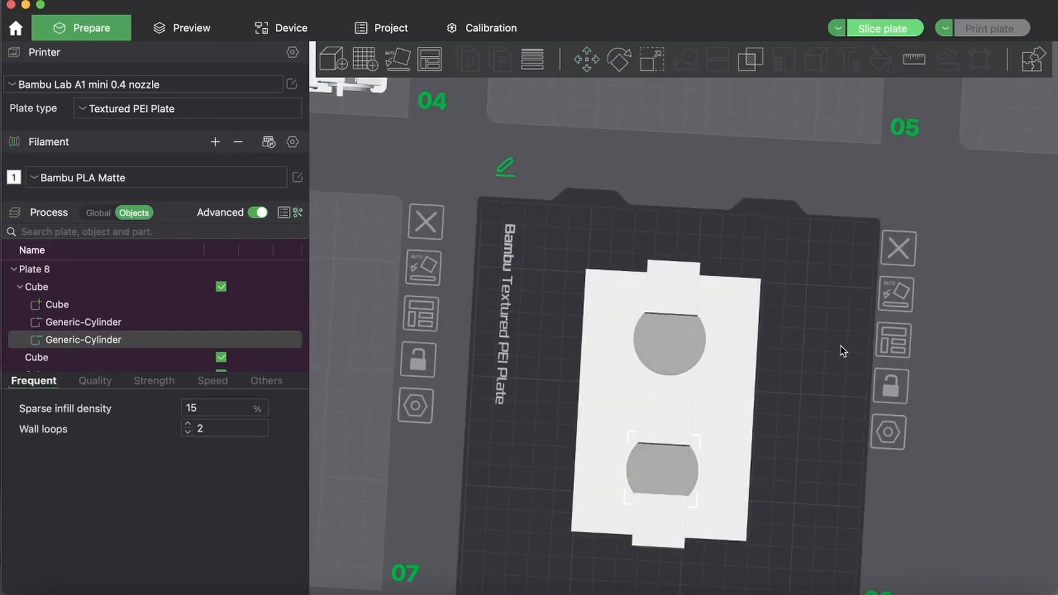
Step: Measure the distance between the facing sides of the two cubes in the assembly
click(803, 392)
key(s)
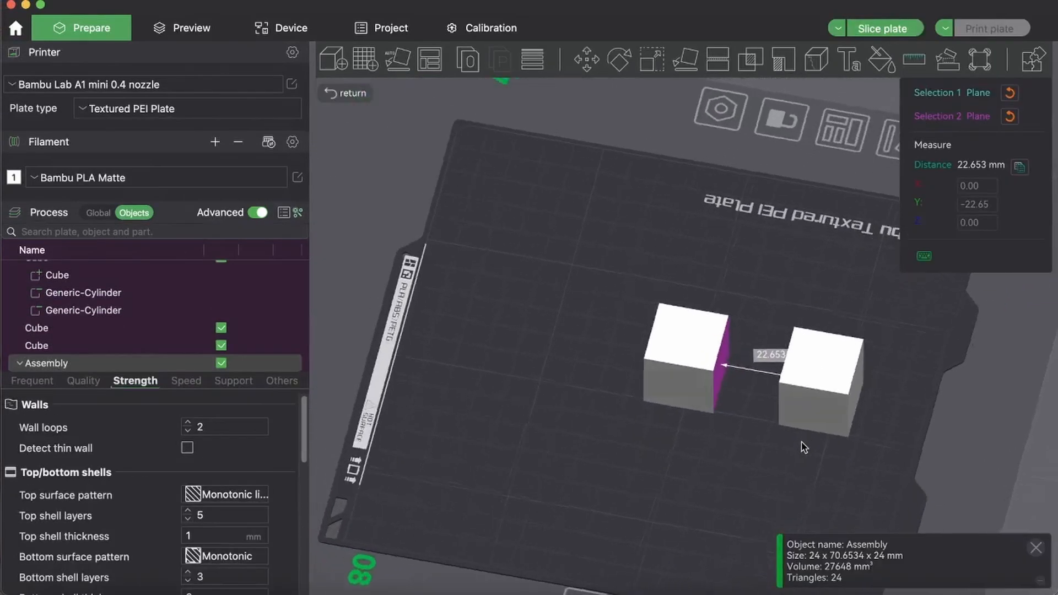
mouse_move(801, 442)
mouse_down()
mouse_move(817, 442)
mouse_move(802, 441)
mouse_up()
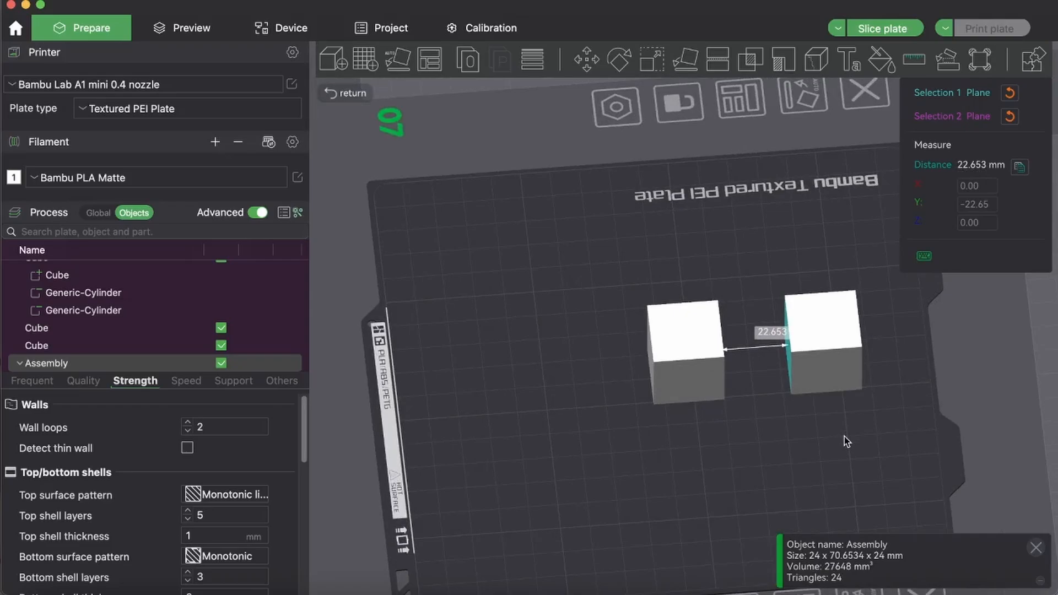
Step: Switch to Chrome and save The Noun Project's outlet icon image to the Downloads folder
key(ctrl+Left)
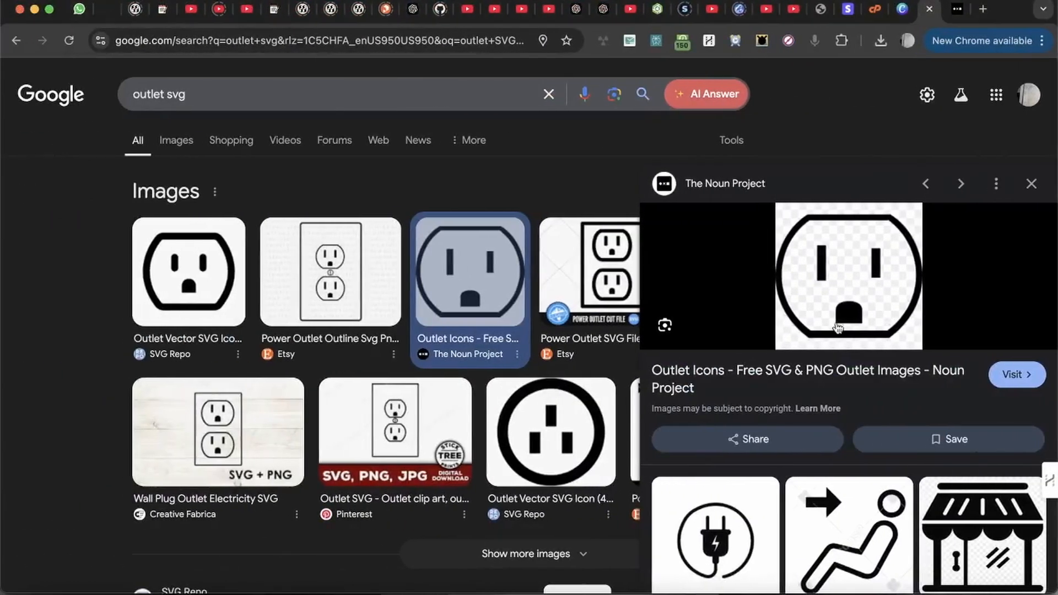
right_click(843, 297)
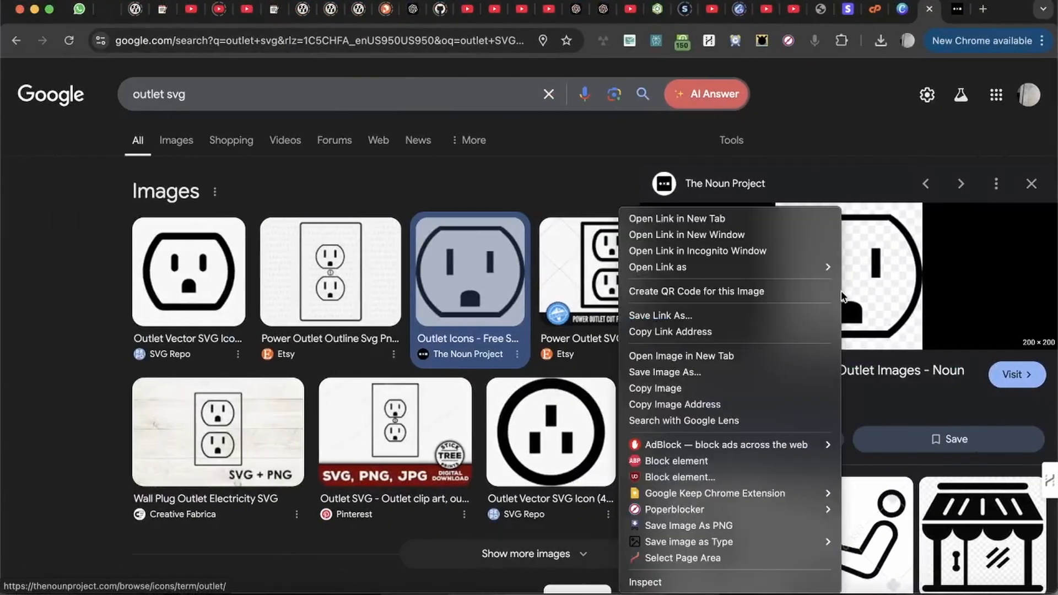
click(770, 373)
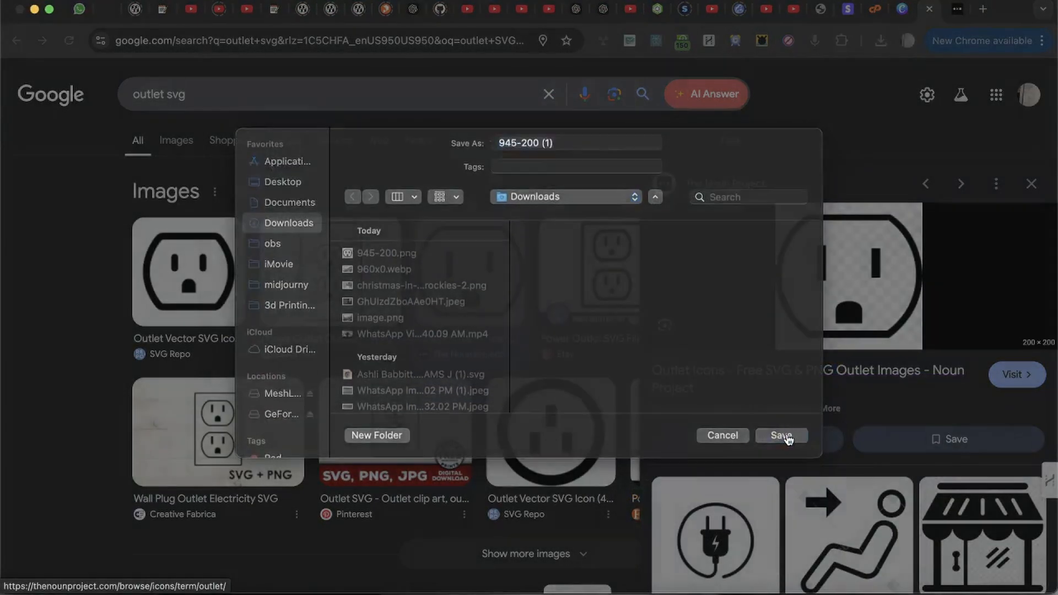
click(782, 436)
Step: Search the web for "svg converter" in a new tab and start a picture upload on Picsvg
key(super+t)
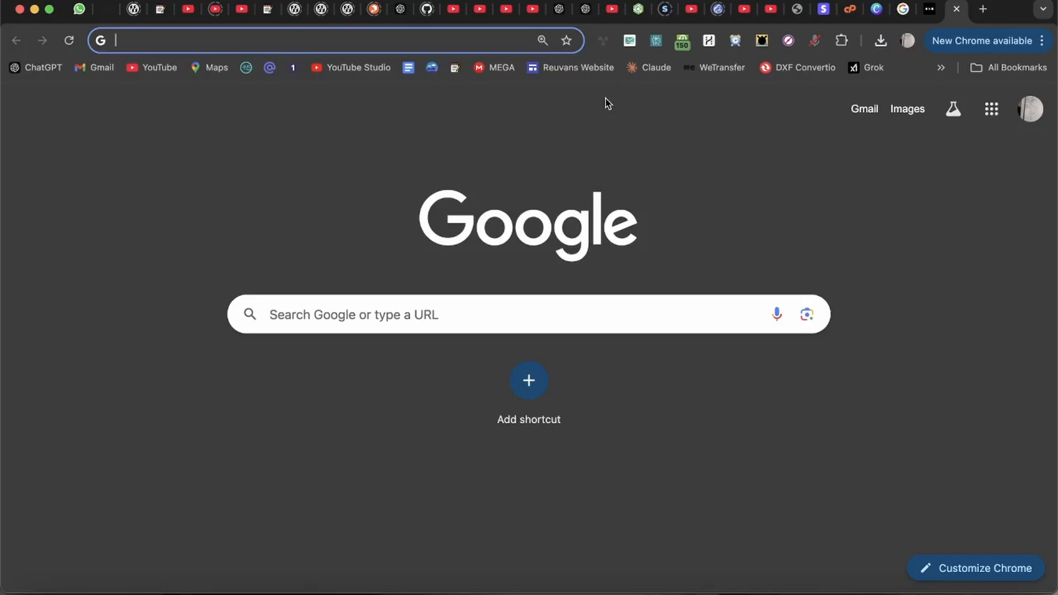
text(svg converter)
key(Return)
click(237, 220)
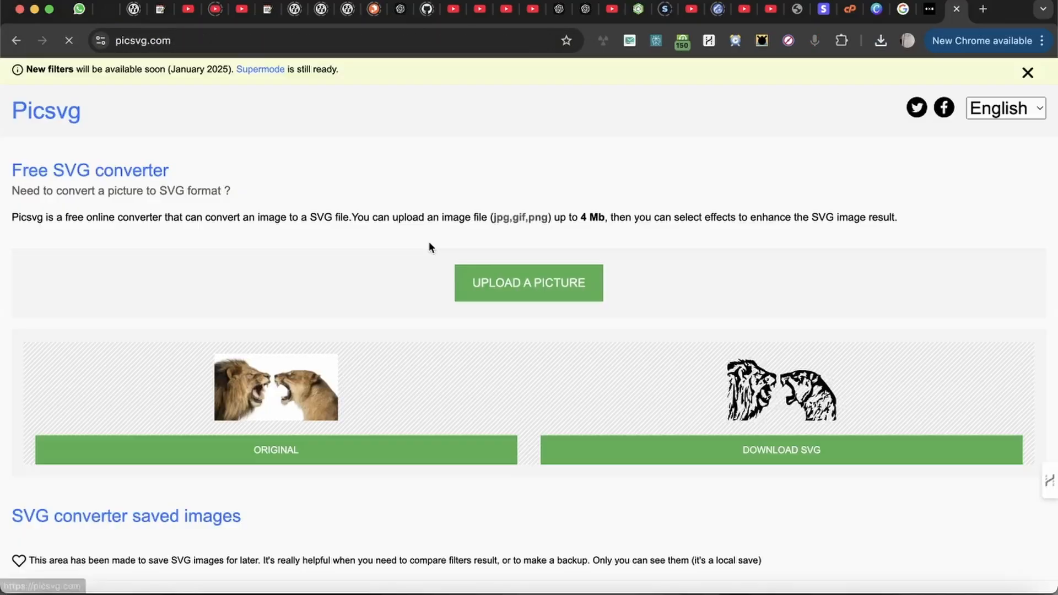
click(539, 287)
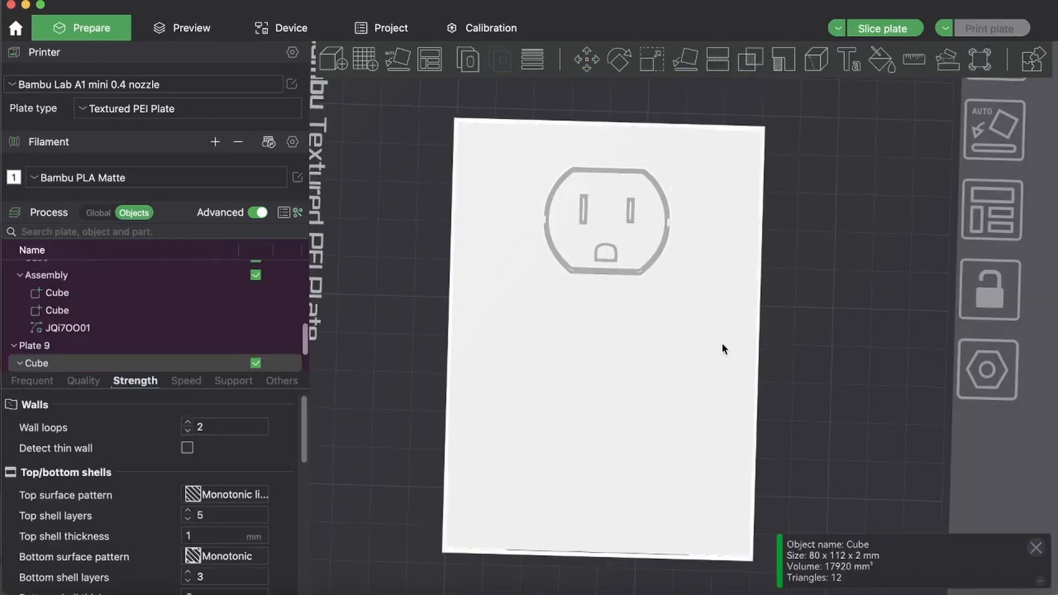
Step: Add a cylinder to the cover plate as a negative part over the outlet outline, and slice the plate
right_click(678, 357)
mouse_move(714, 453)
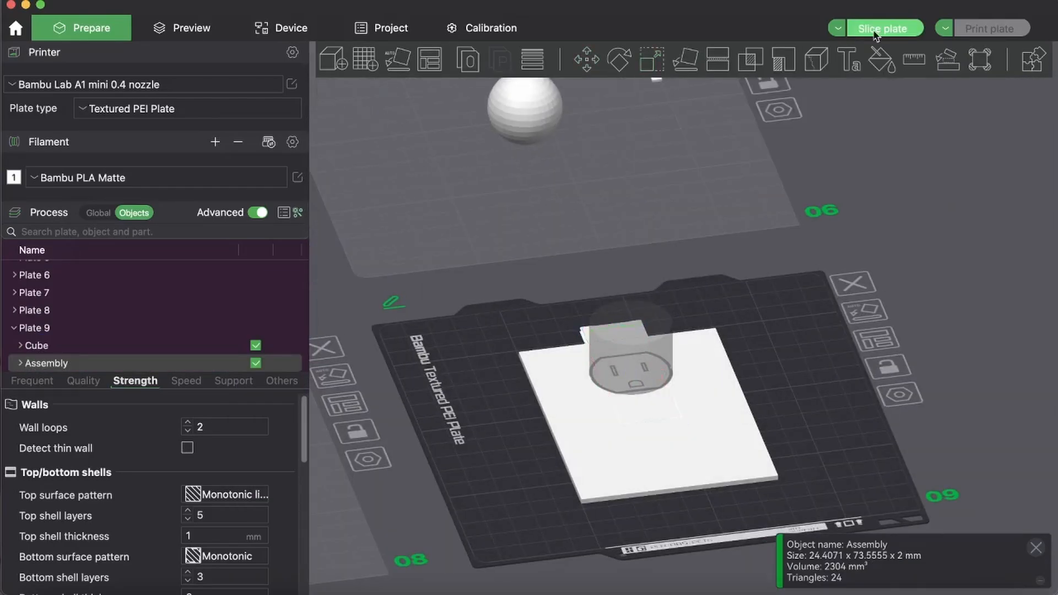
click(882, 28)
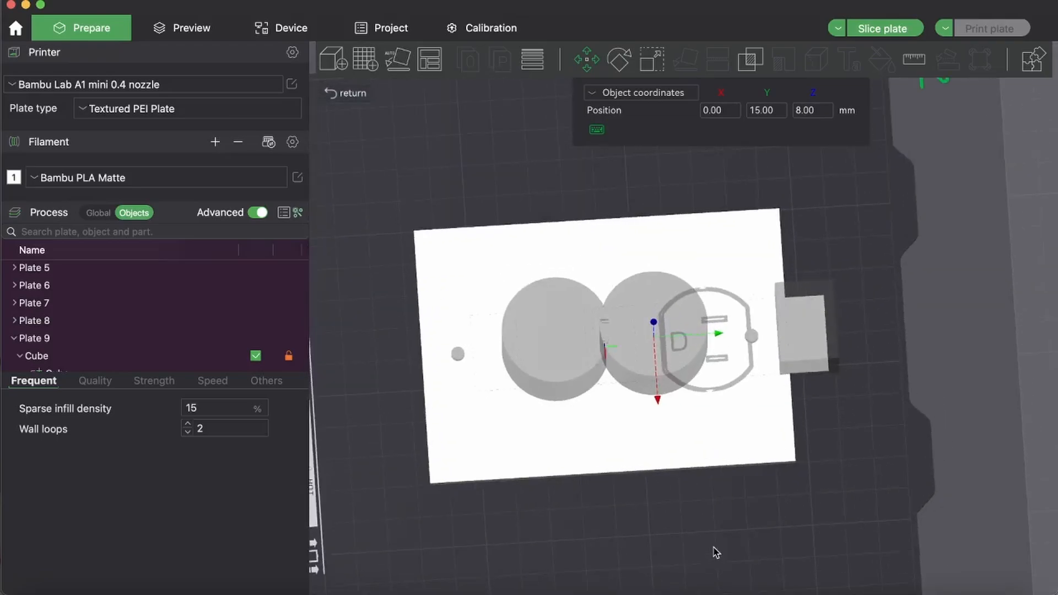
Step: Move the large cylinder nearer the outlet outline to object-coordinate Y 30 mm
mouse_move(714, 547)
mouse_down()
mouse_move(690, 540)
mouse_move(703, 544)
mouse_up()
click(742, 388)
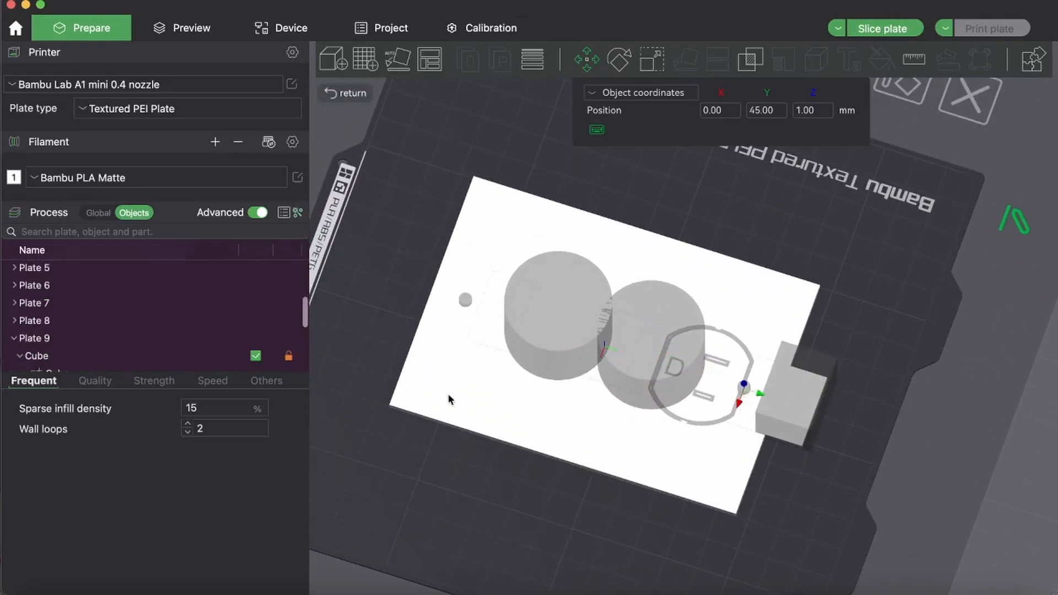
click(655, 351)
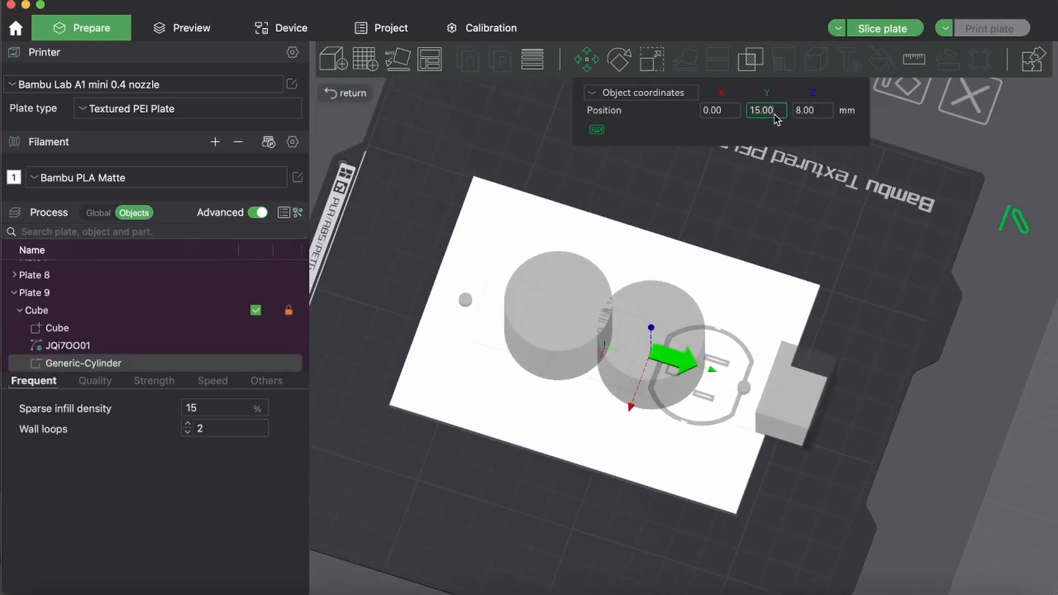
key(Return)
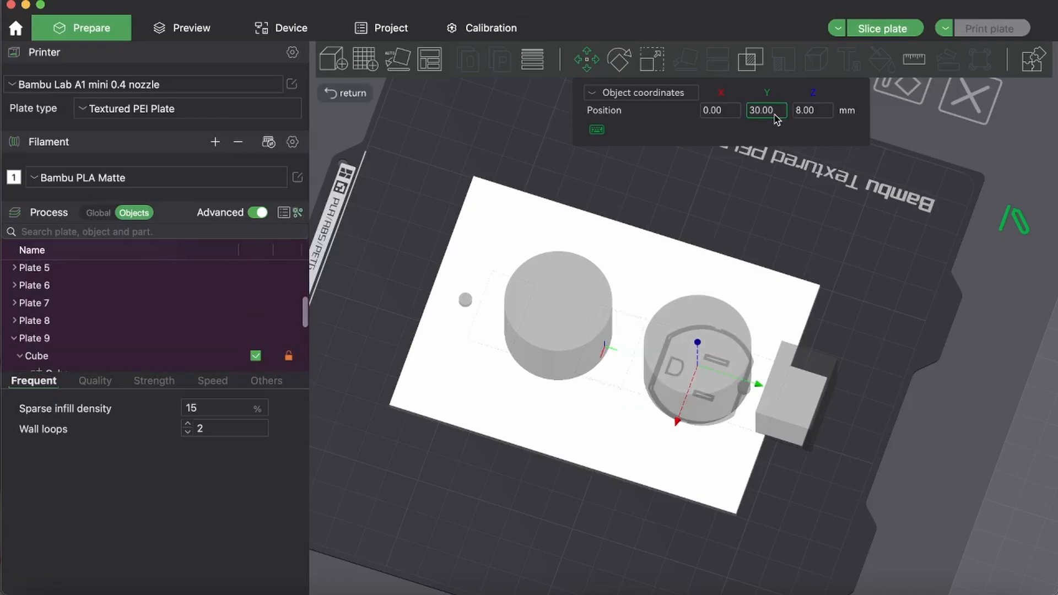
drag(713, 544, 733, 583)
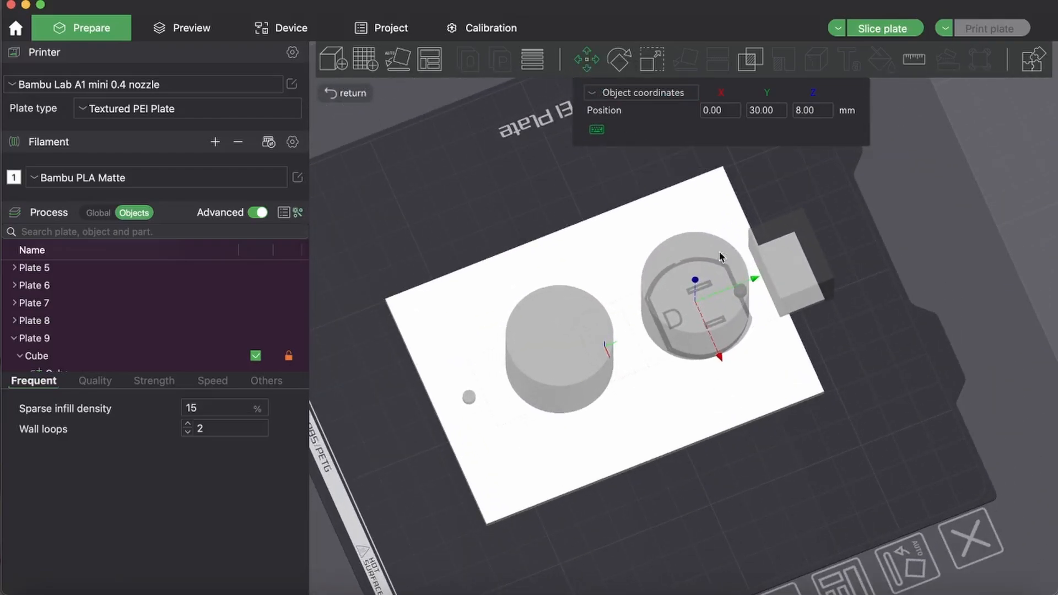
drag(788, 371, 780, 485)
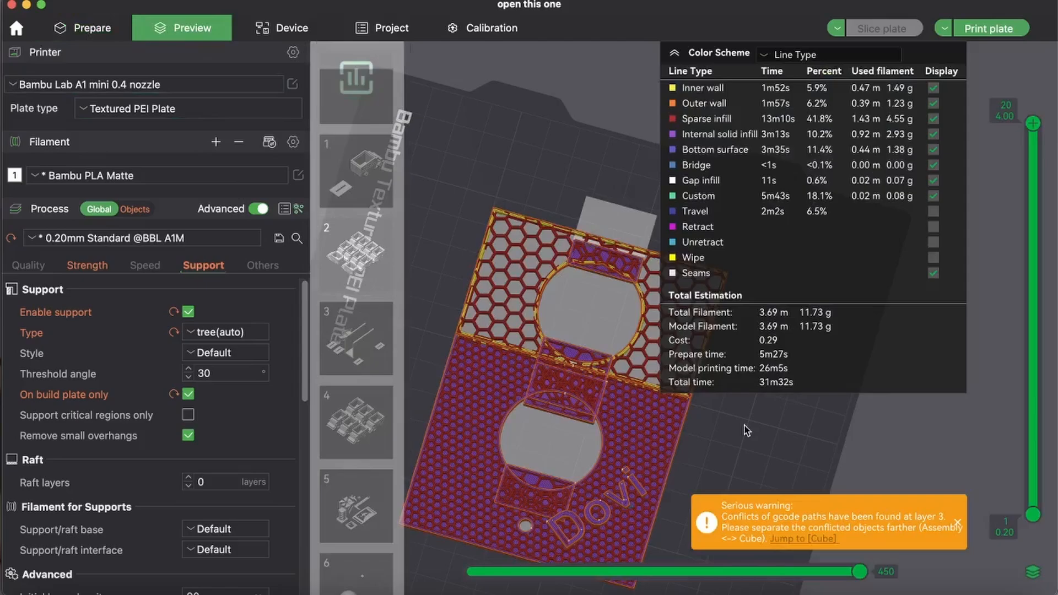
Step: Inspect the sliced cover plate's toolpaths around the two outlet openings
drag(744, 425, 743, 423)
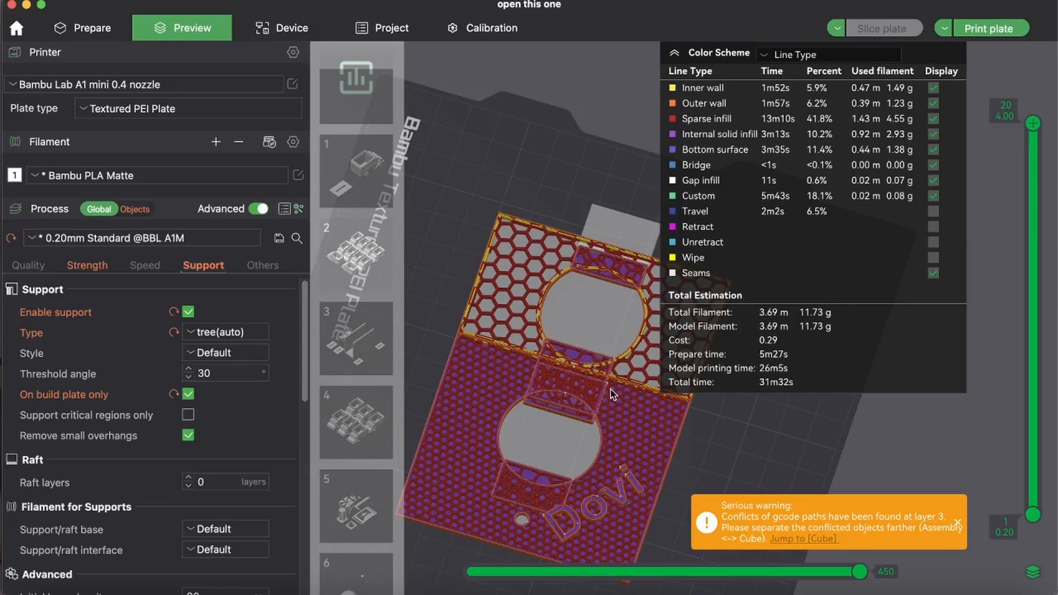
scroll(611, 393, up, 5)
drag(771, 449, 847, 455)
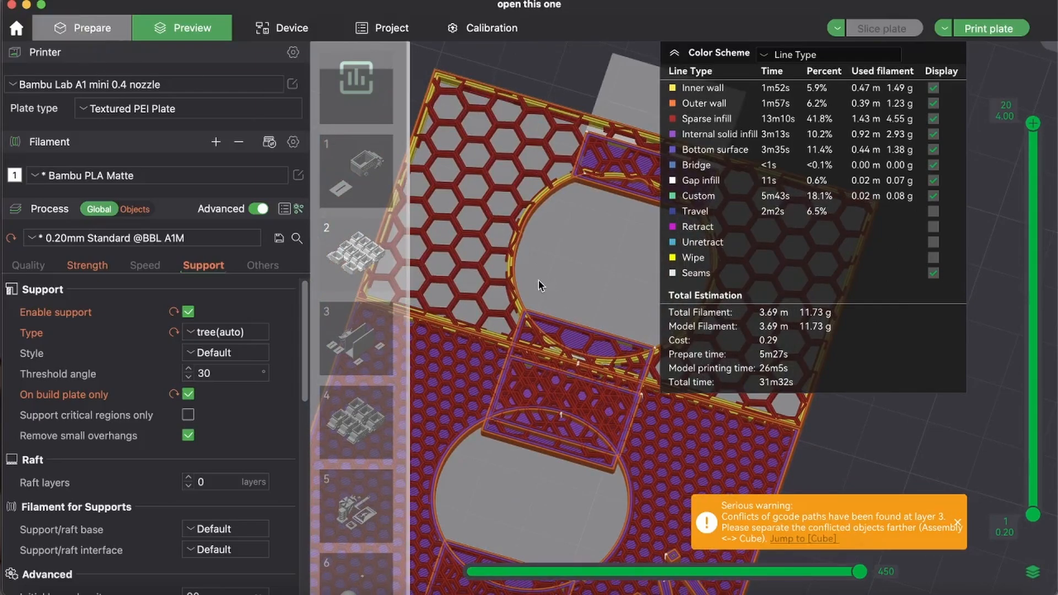
key(Tab)
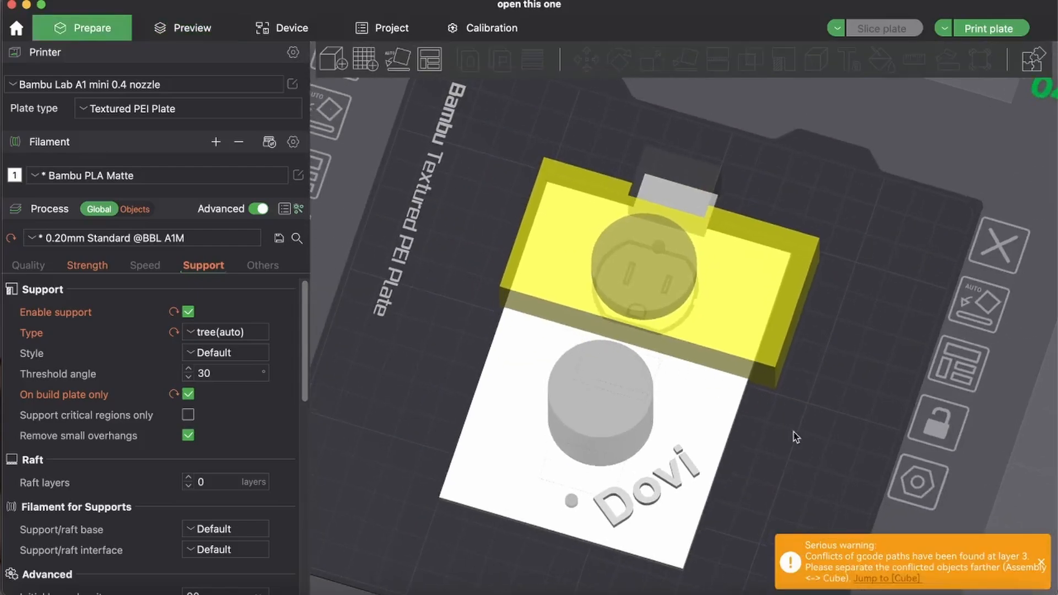
Step: Identify where the two small 24 mm wide cubes sit on the cover plate
drag(811, 447, 815, 461)
click(618, 364)
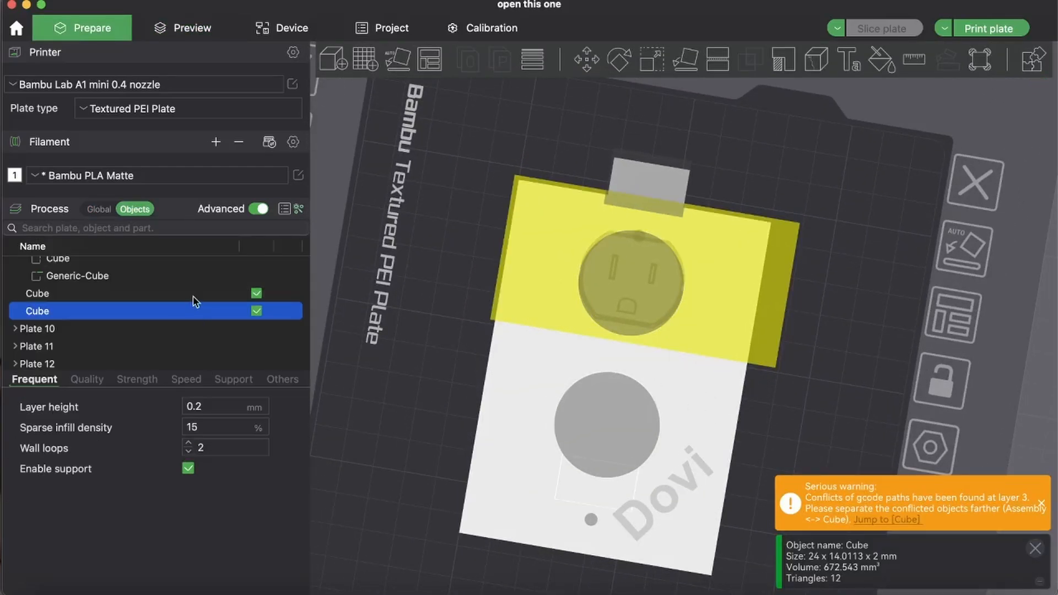
click(194, 298)
click(194, 311)
scroll(636, 408, up, 5)
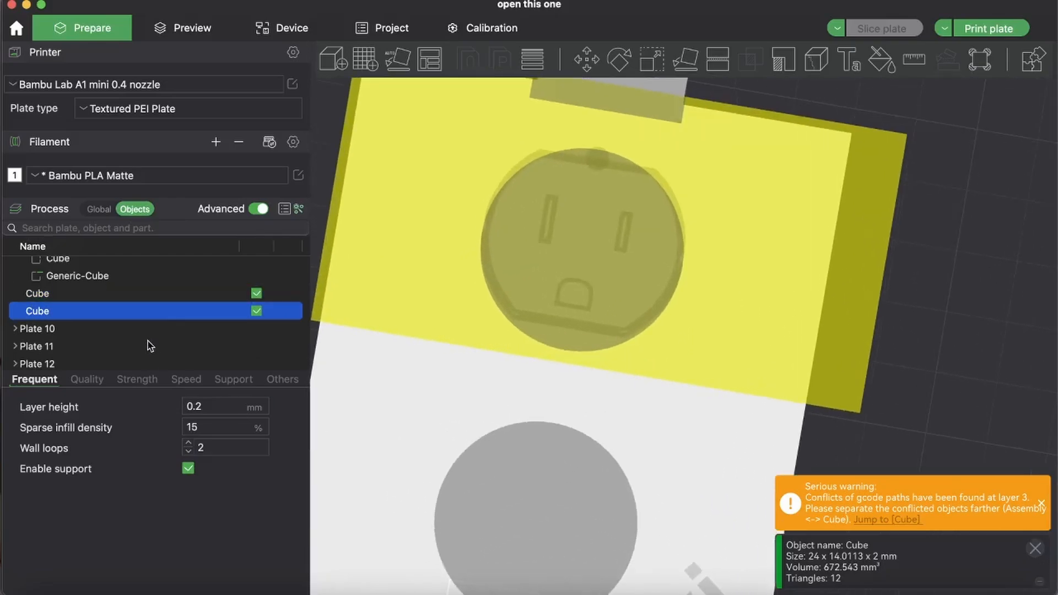
click(142, 296)
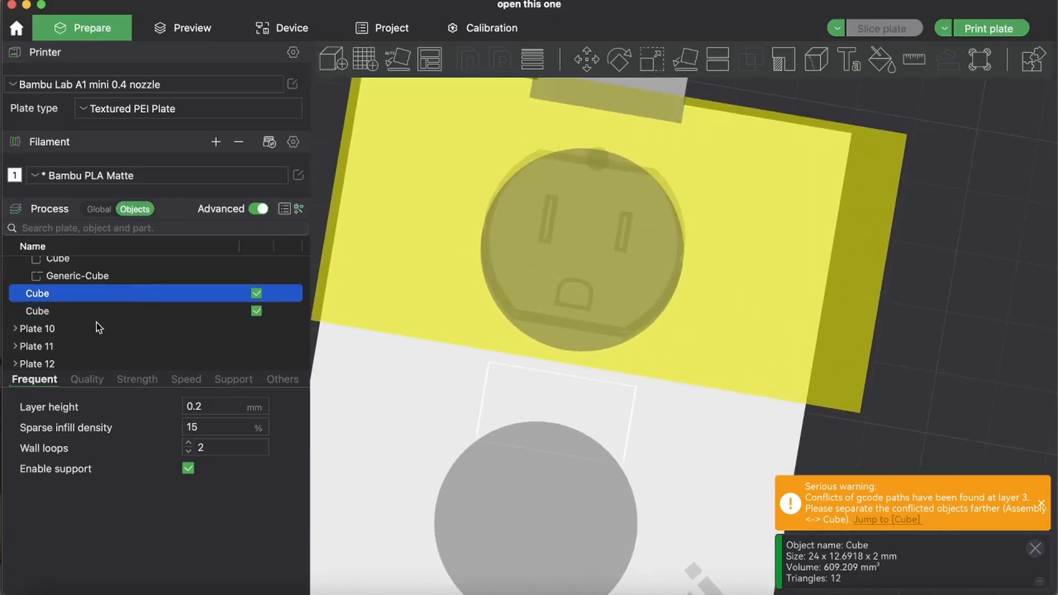
click(124, 311)
scroll(348, 372, down, 5)
scroll(348, 376, up, 2)
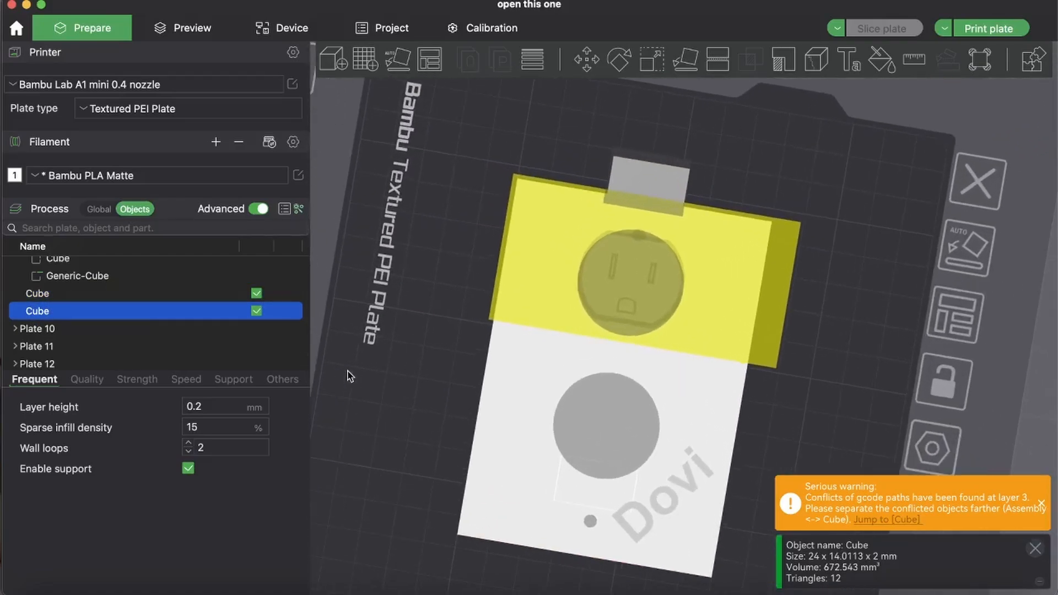
Step: Convert the cover plate and its negative parts into a single mesh with the openings cut out
click(190, 27)
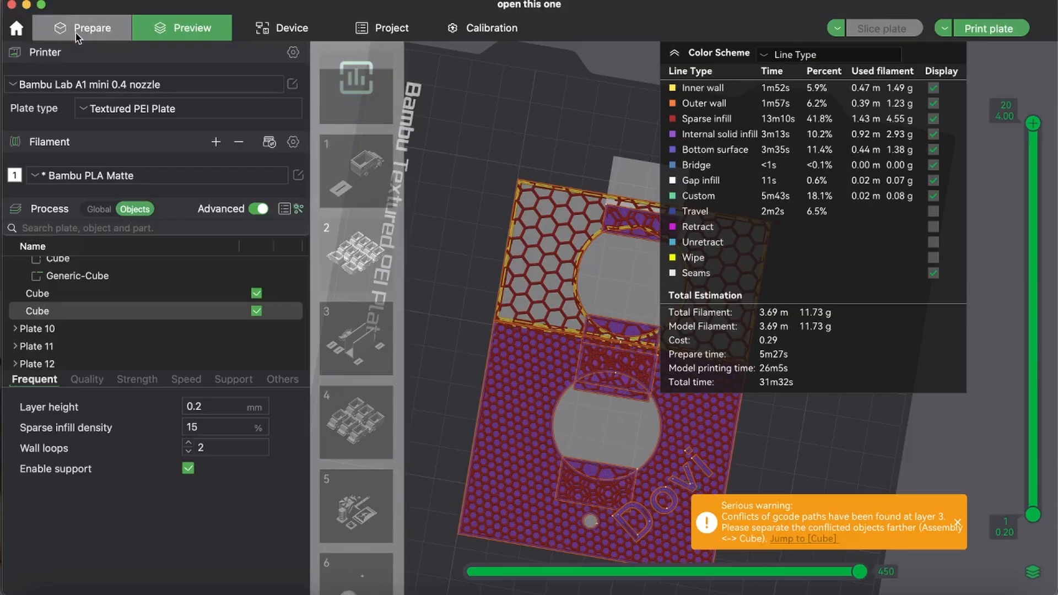
click(261, 379)
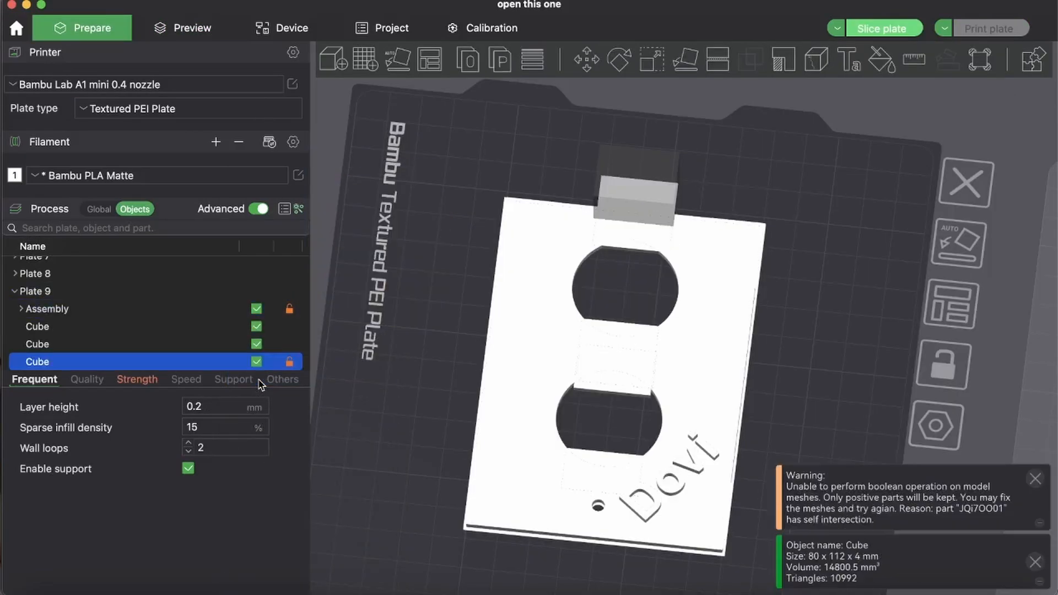
drag(406, 407, 409, 419)
Step: Check which pieces around the outlet openings are still separate objects, and slice the plate
click(622, 395)
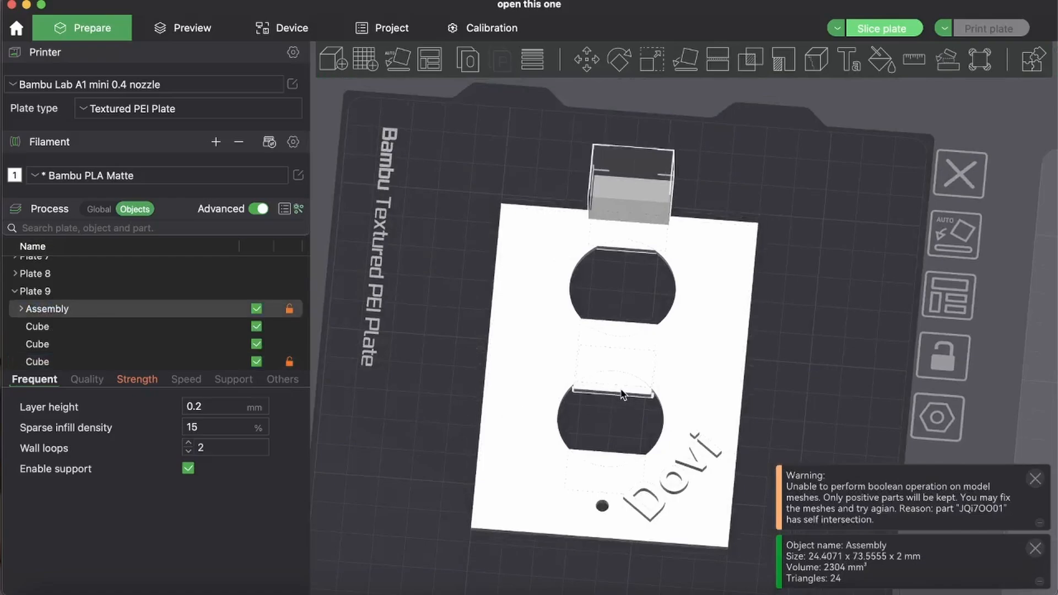
click(540, 379)
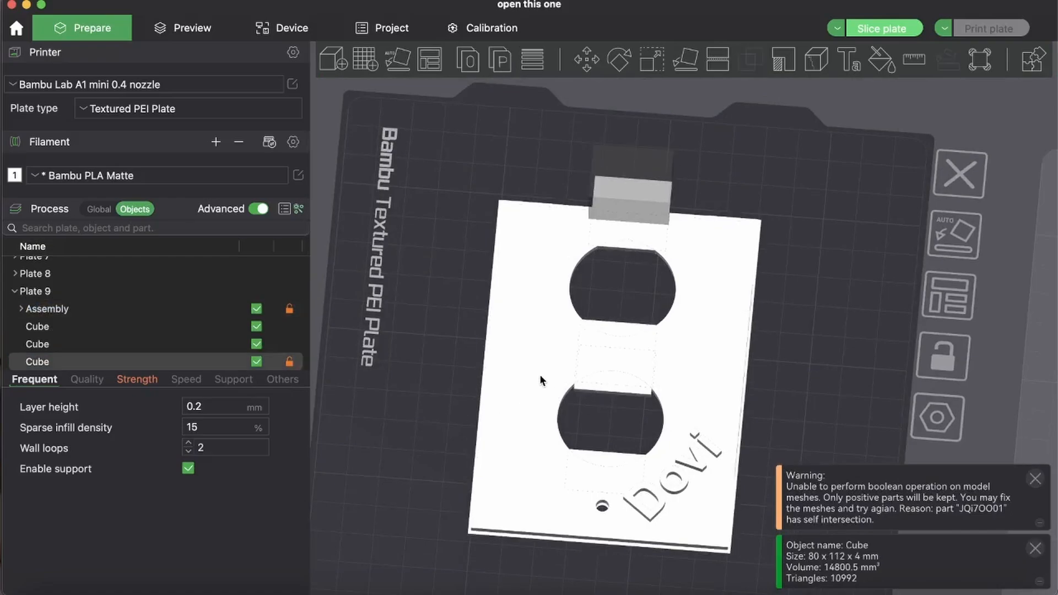
click(607, 458)
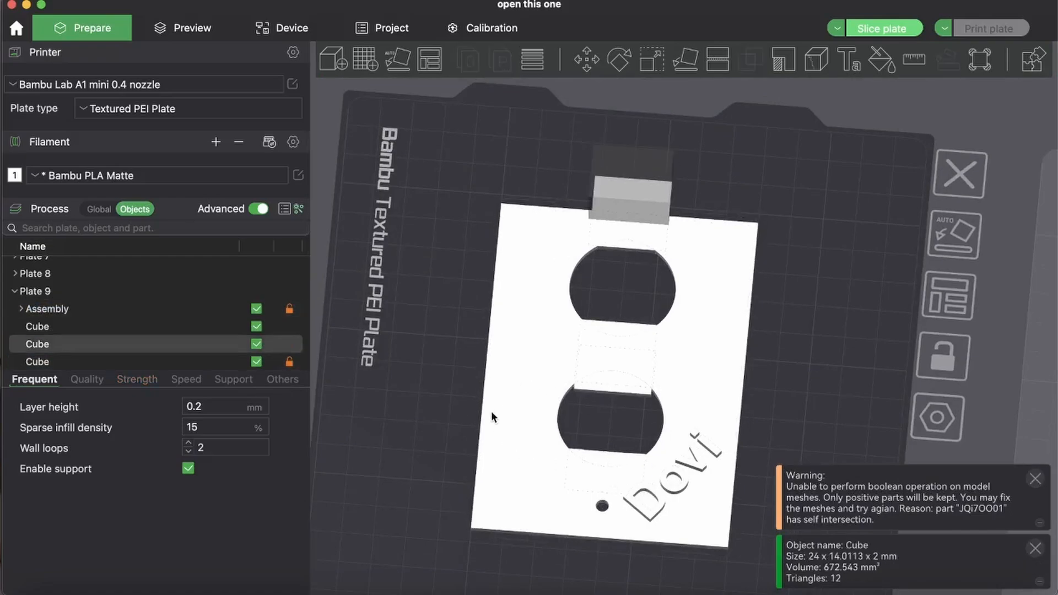
click(605, 391)
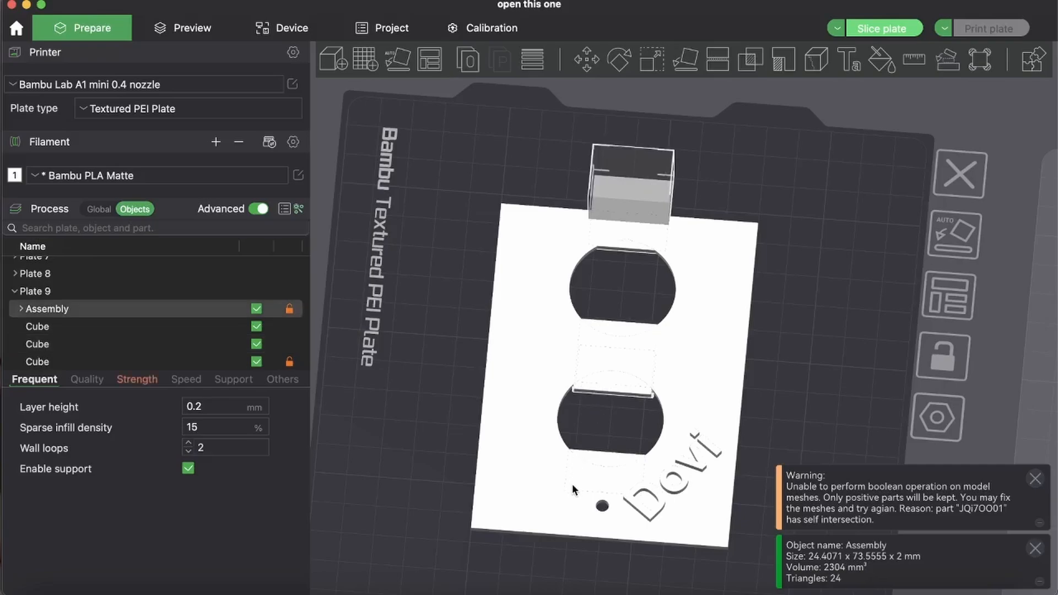
click(576, 478)
click(600, 459)
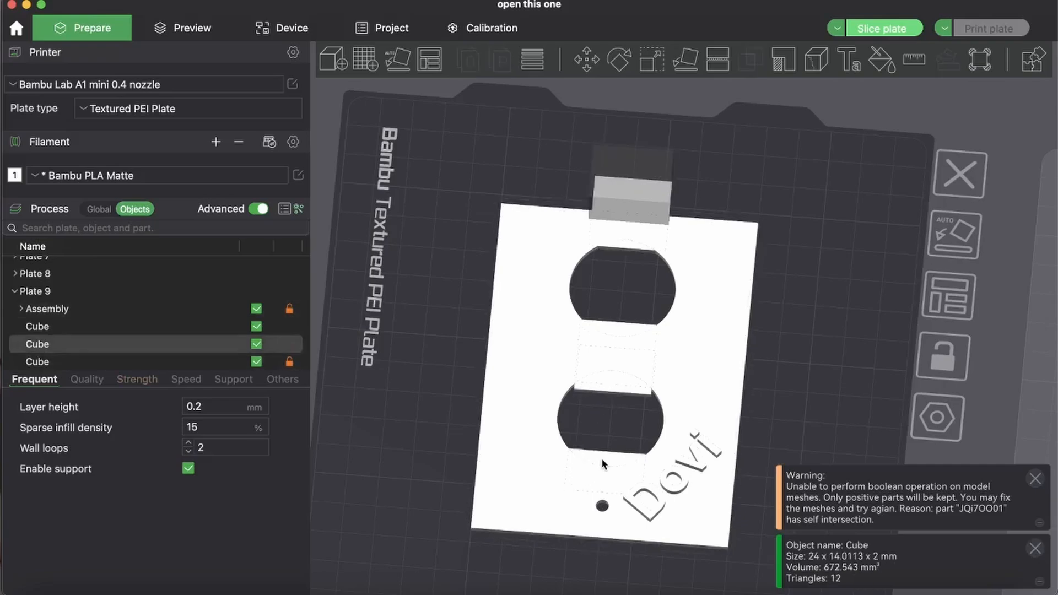
right_click(602, 463)
click(514, 423)
click(885, 28)
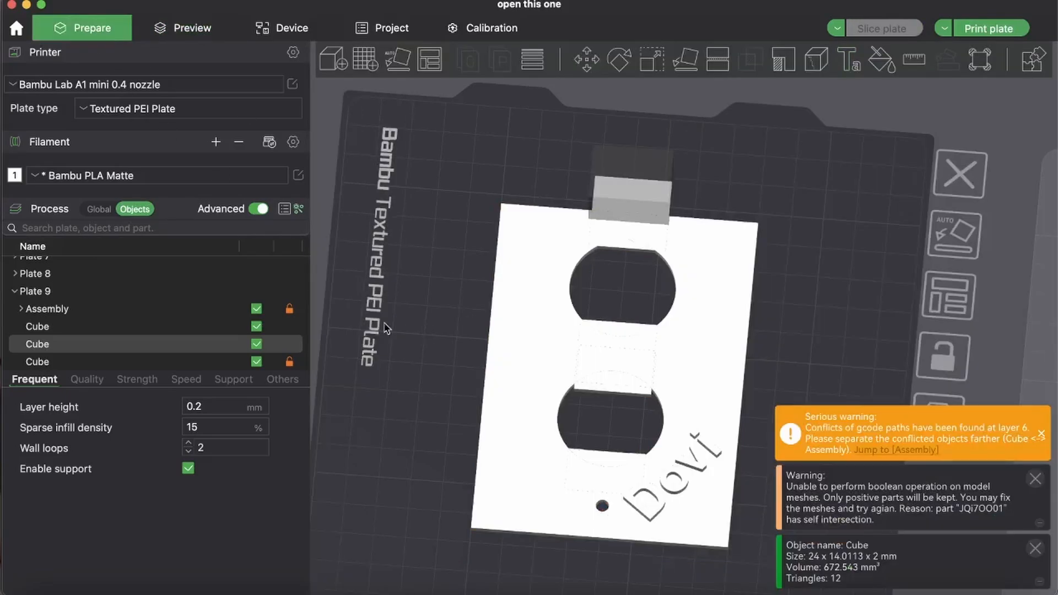
Step: Merge the two small separate cubes on plate 9 into one assembly
scroll(193, 304, down, 2)
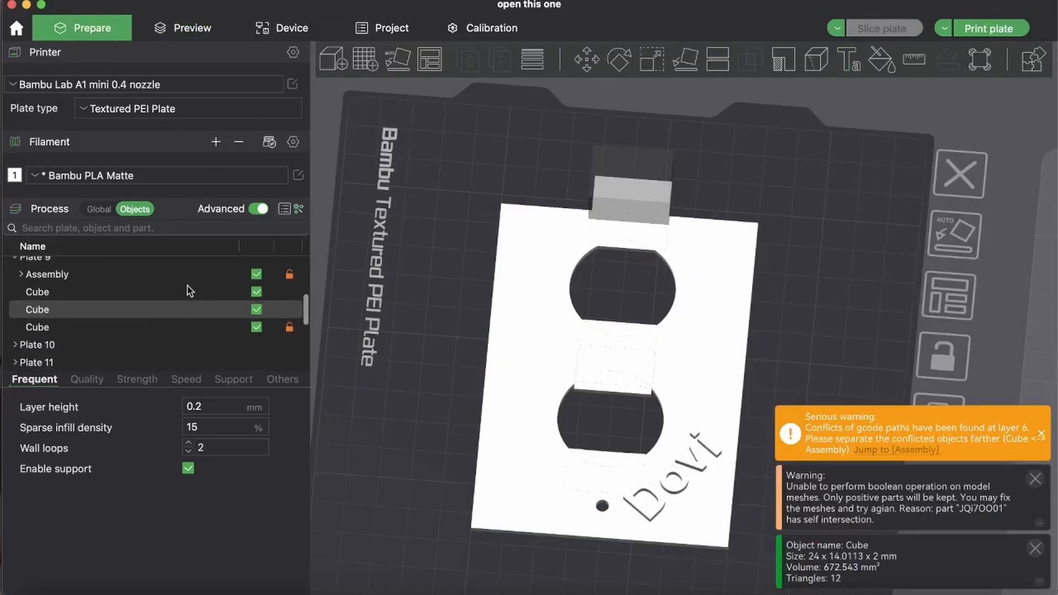
click(190, 291)
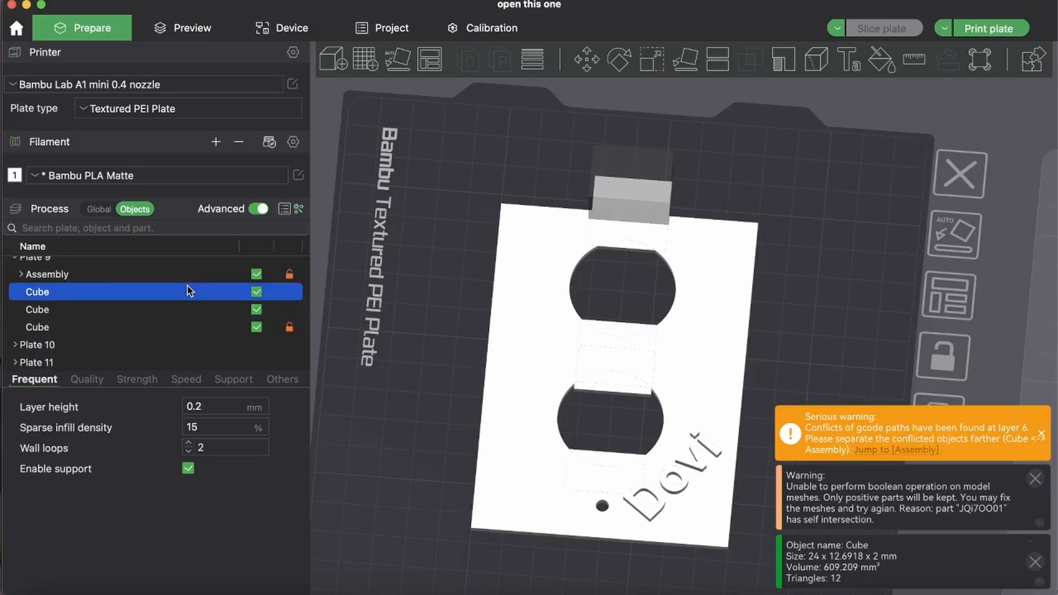
scroll(218, 296, up, 3)
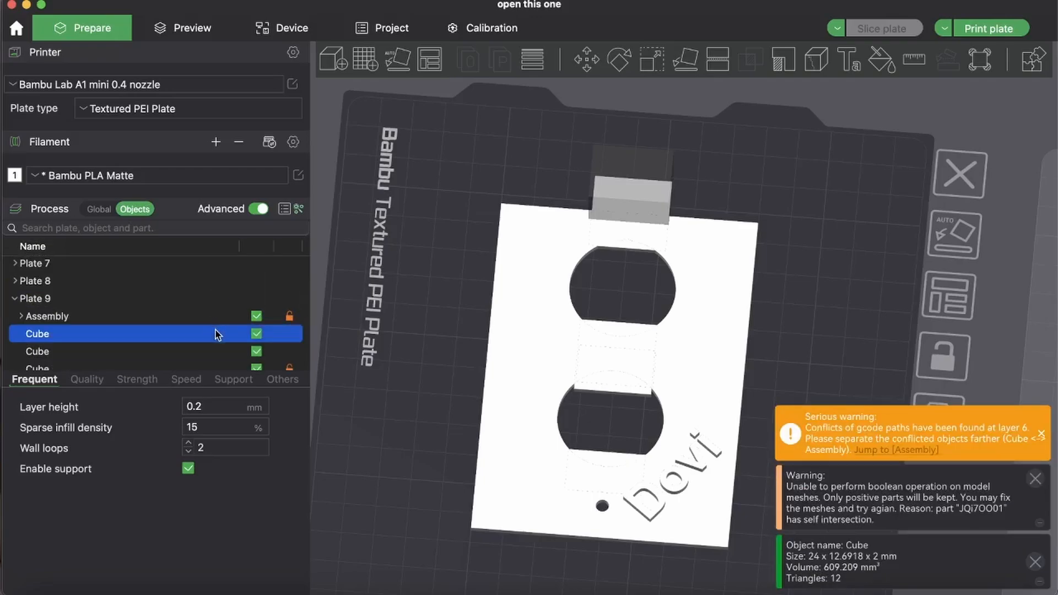
shift+click(224, 354)
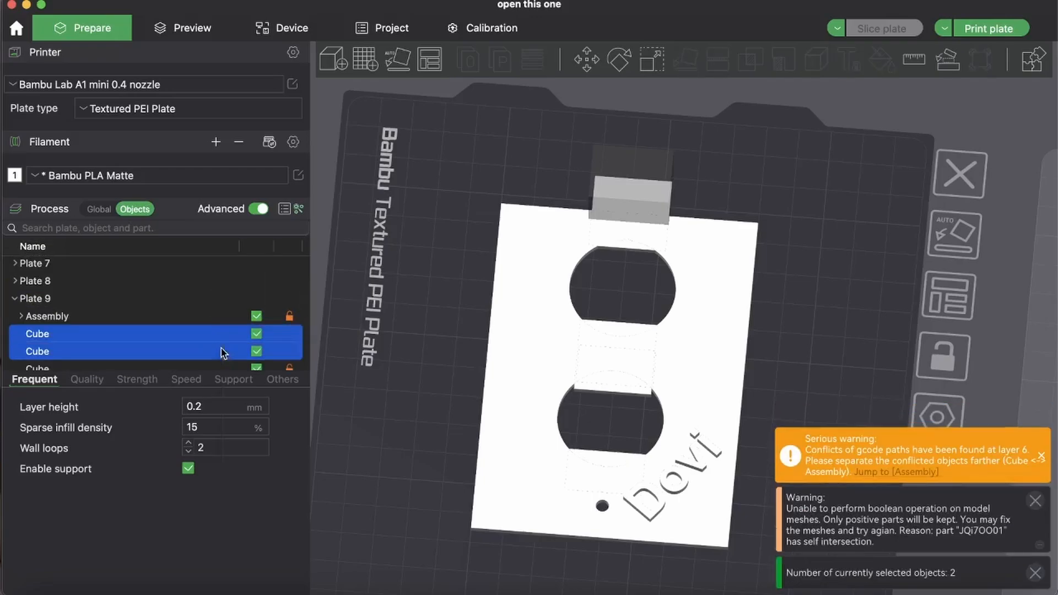
right_click(223, 353)
click(236, 356)
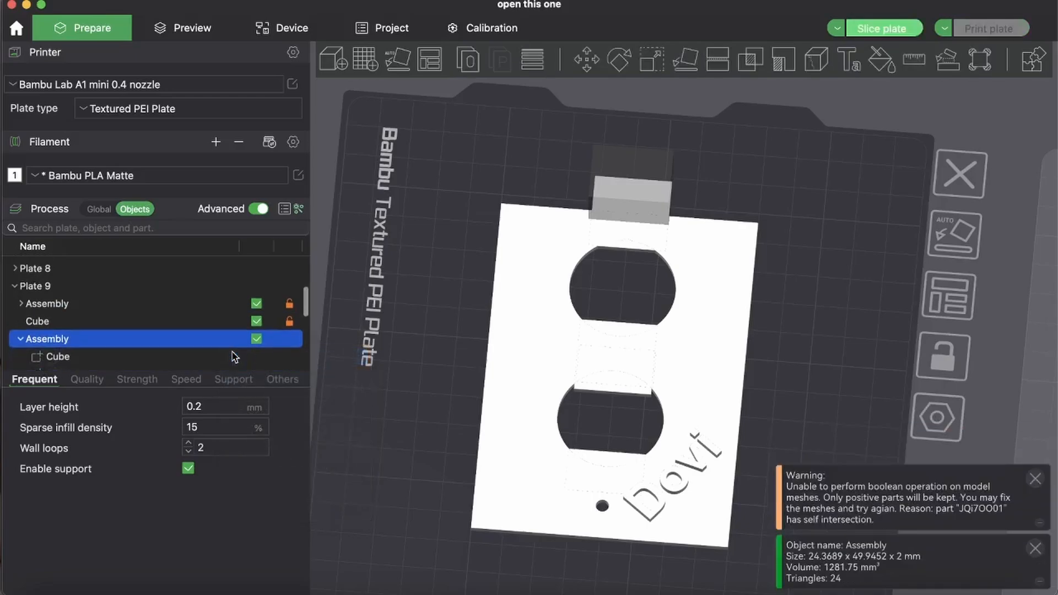
Step: Merge the cover plate cube with the assembly of two small cubes
click(215, 307)
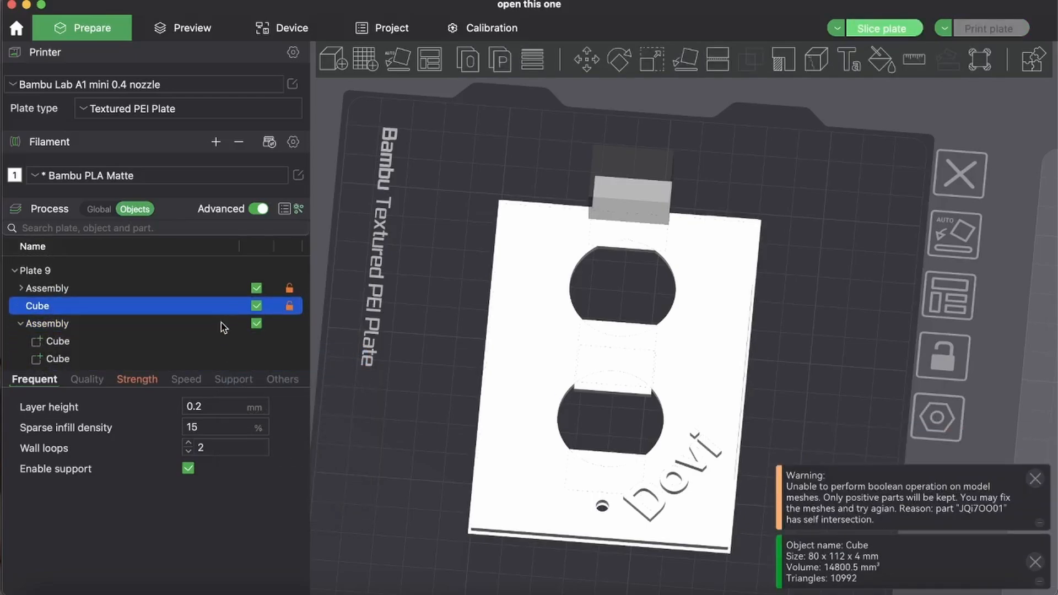
shift+click(223, 325)
right_click(224, 324)
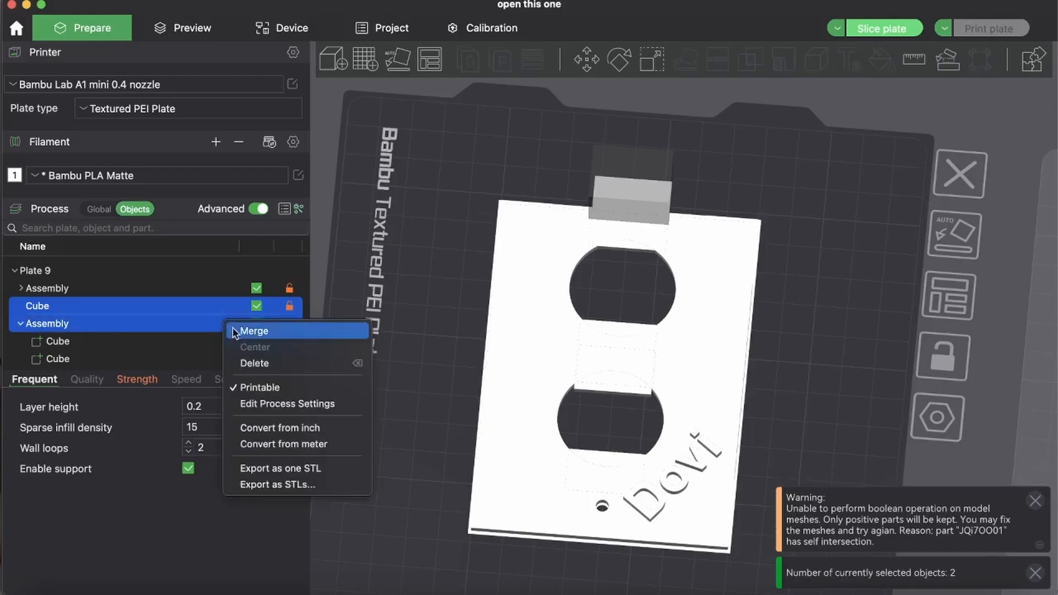
click(236, 331)
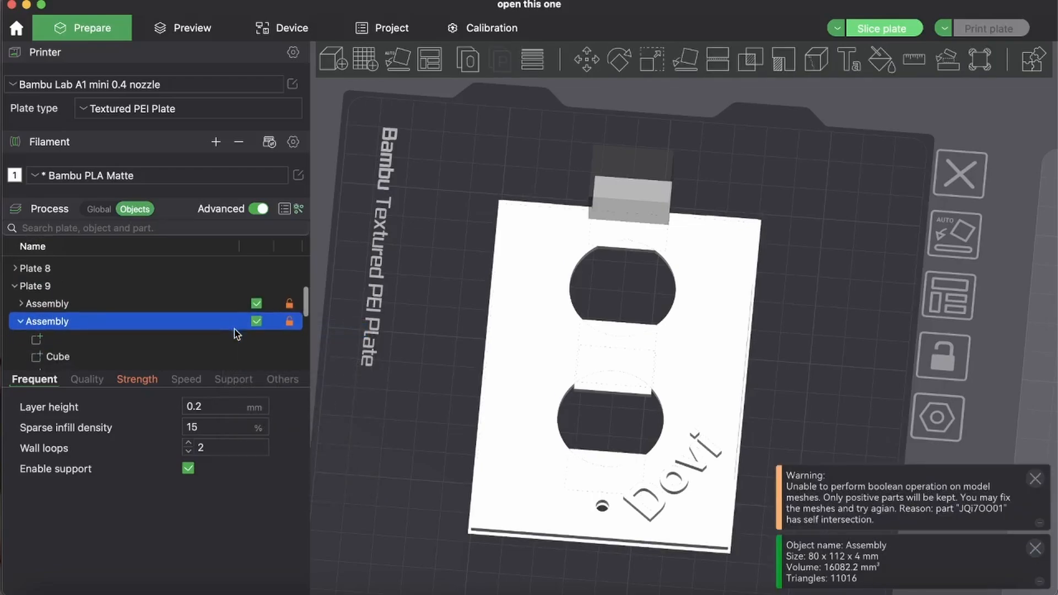
Step: Merge the two remaining assemblies on plate 9 into a single assembly
click(231, 345)
scroll(231, 344, down, 3)
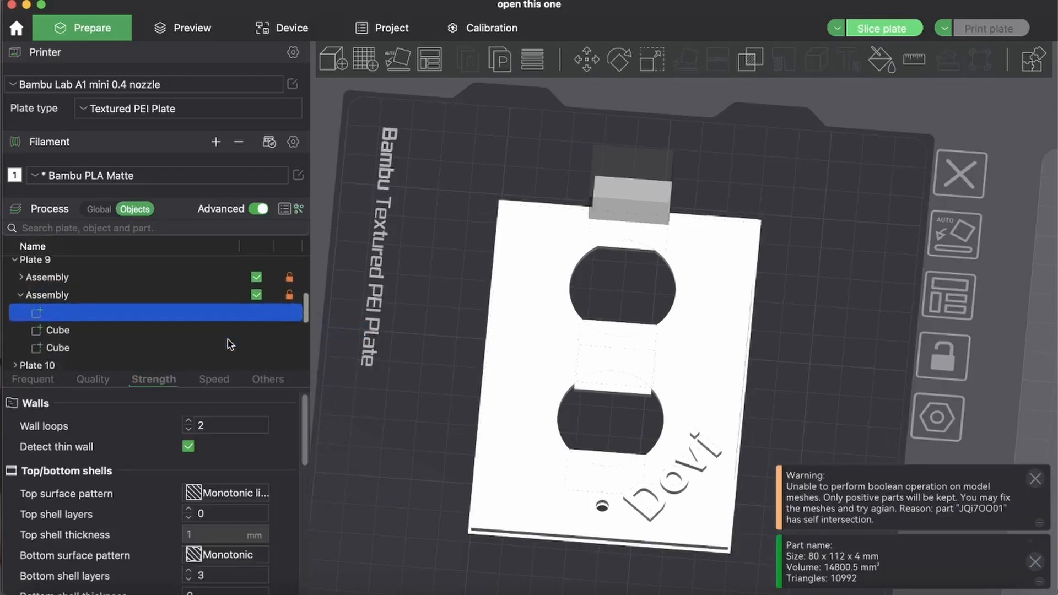
scroll(224, 337, up, 3)
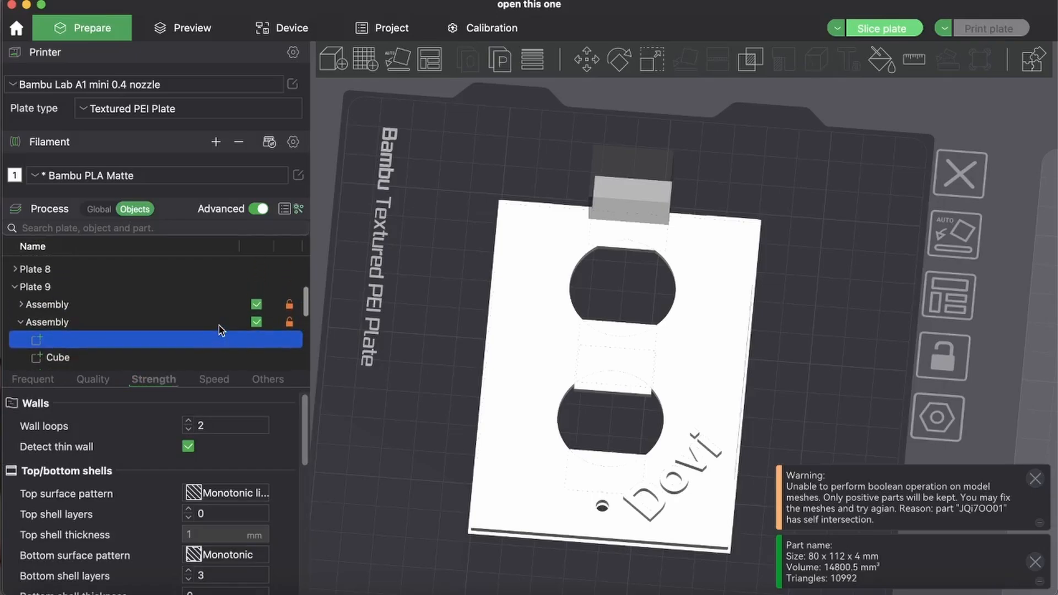
click(225, 306)
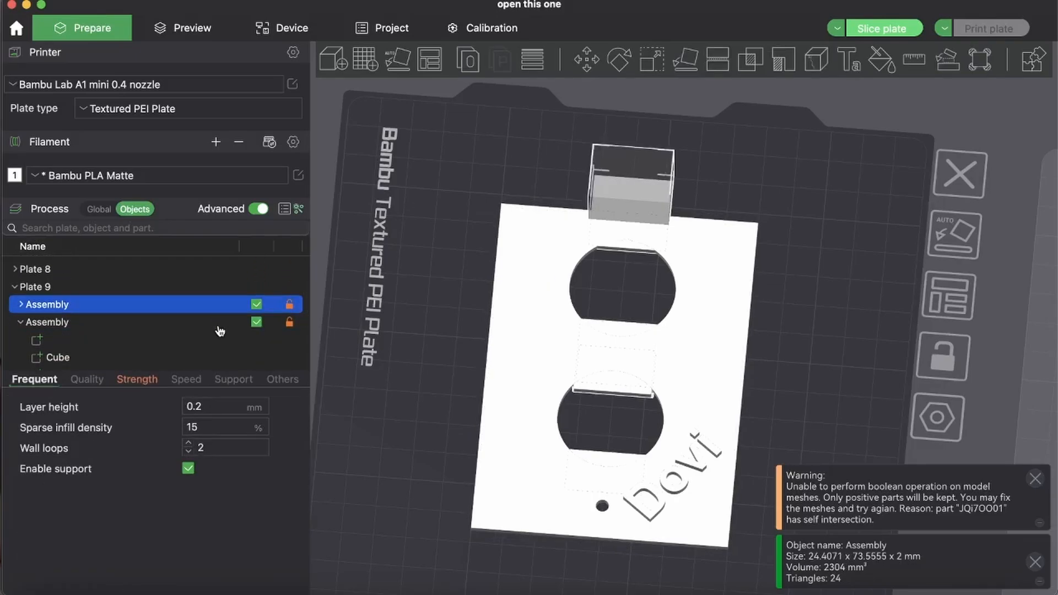
shift+click(219, 323)
right_click(218, 325)
click(231, 330)
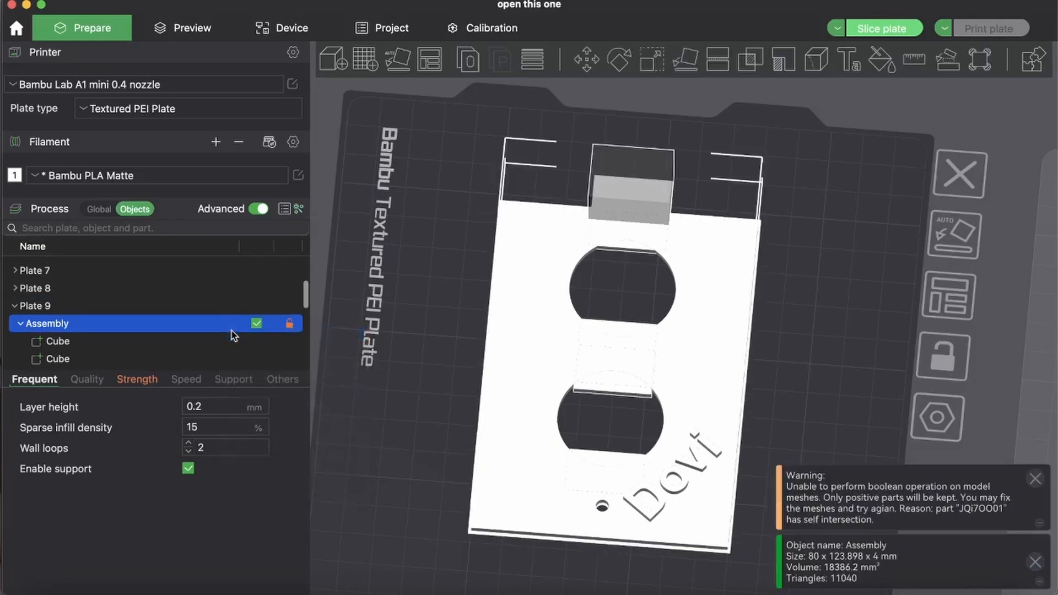
scroll(215, 326, down, 2)
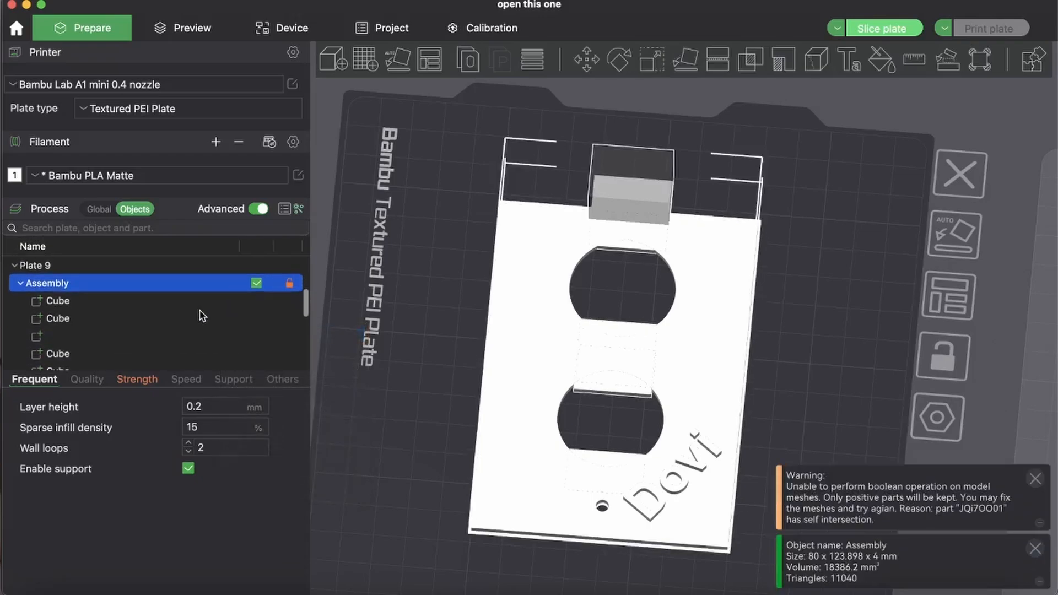
Step: Slice the plate with the merged assembly and inspect the toolpaths around both outlet openings and the text
scroll(200, 311, down, 3)
scroll(200, 311, up, 3)
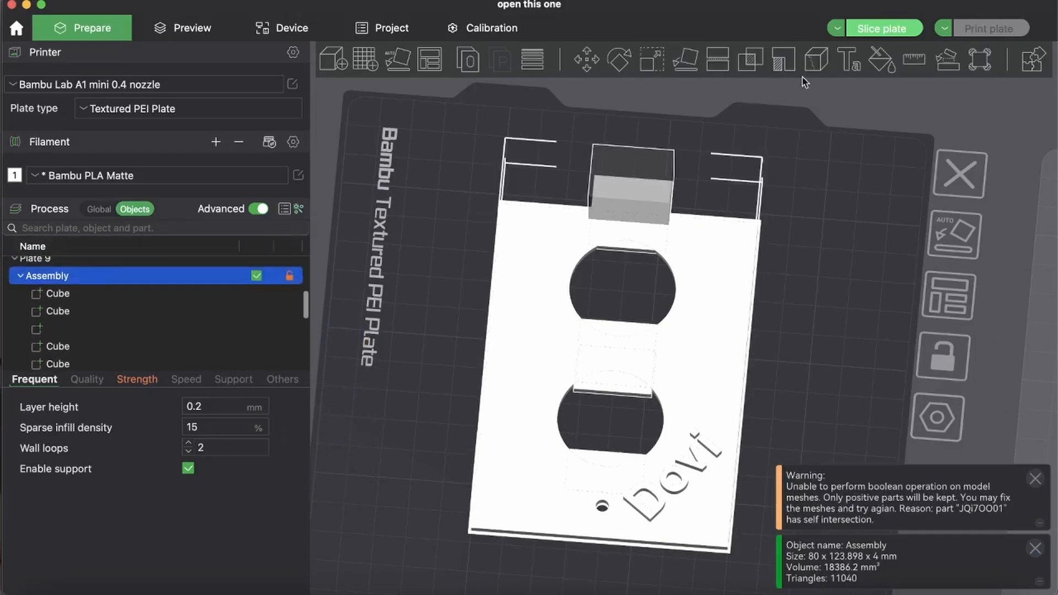
click(878, 28)
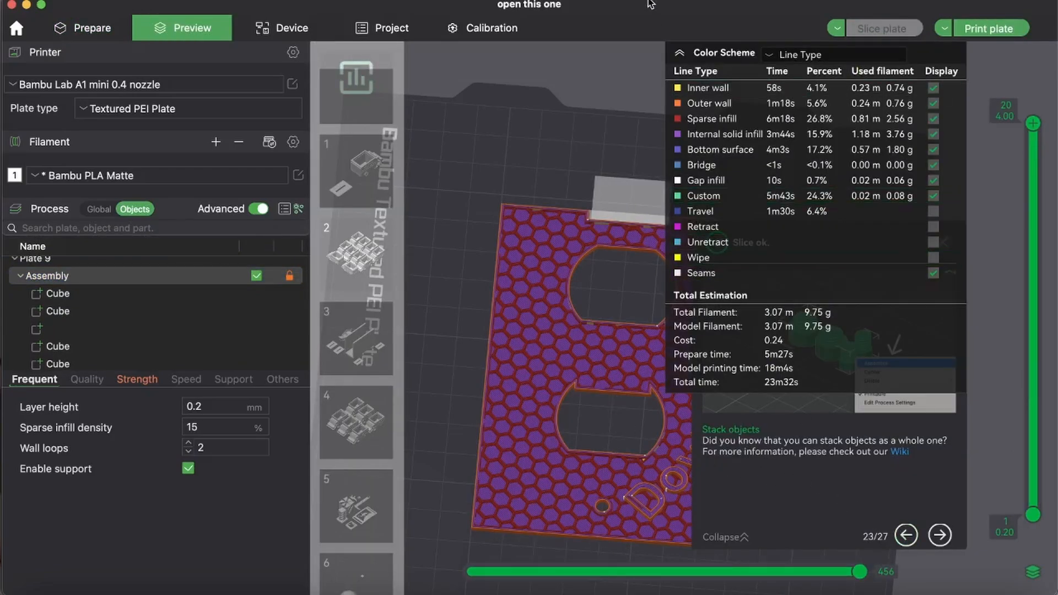
click(679, 53)
click(944, 244)
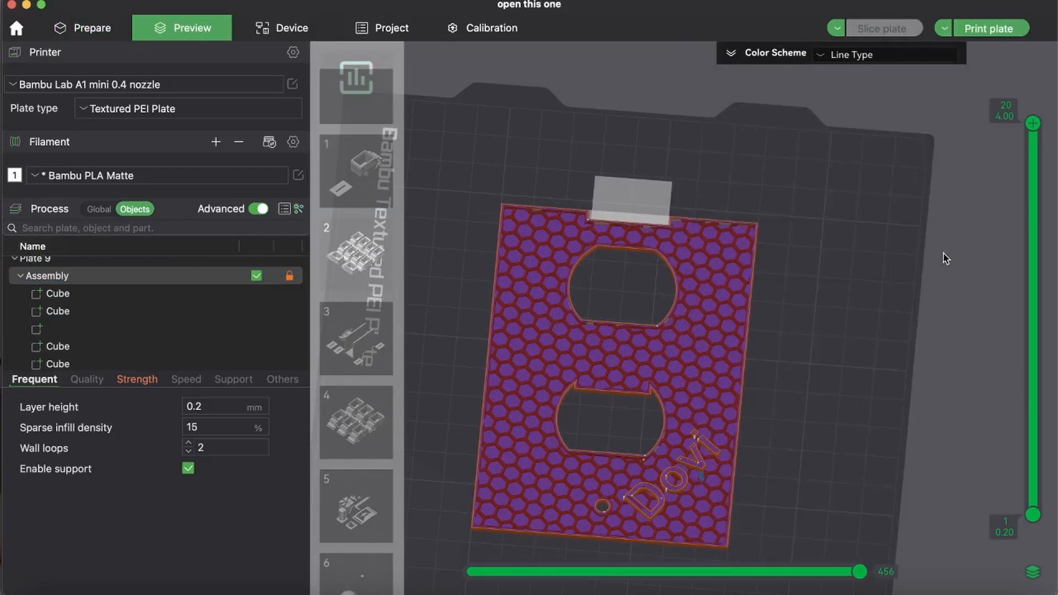
drag(755, 445, 758, 472)
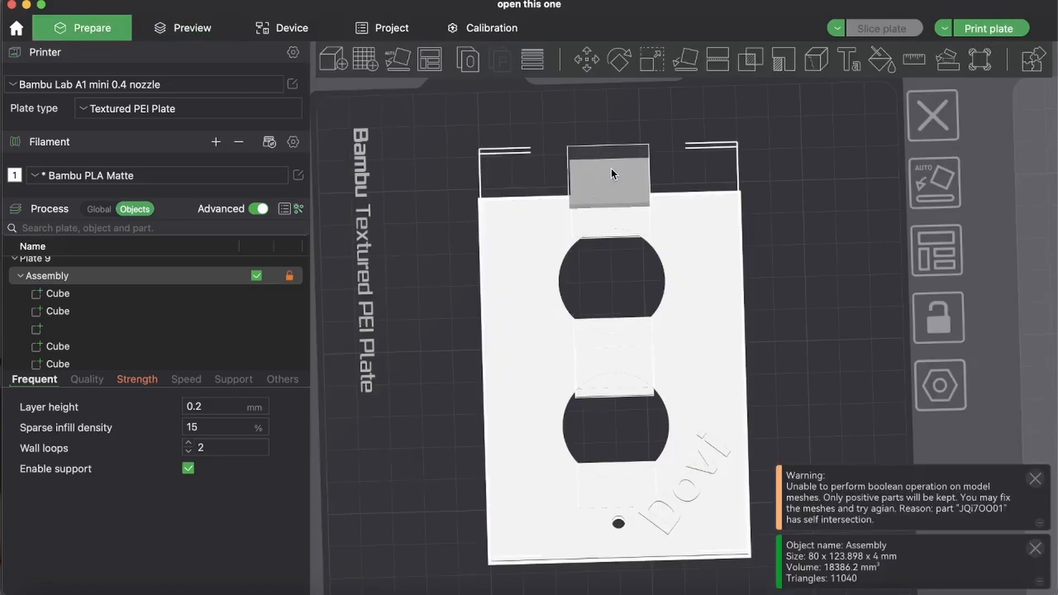
Step: Move the grey Generic-Cube part at the cover plate's upper edge outward along Y to position 57.50 mm
click(611, 168)
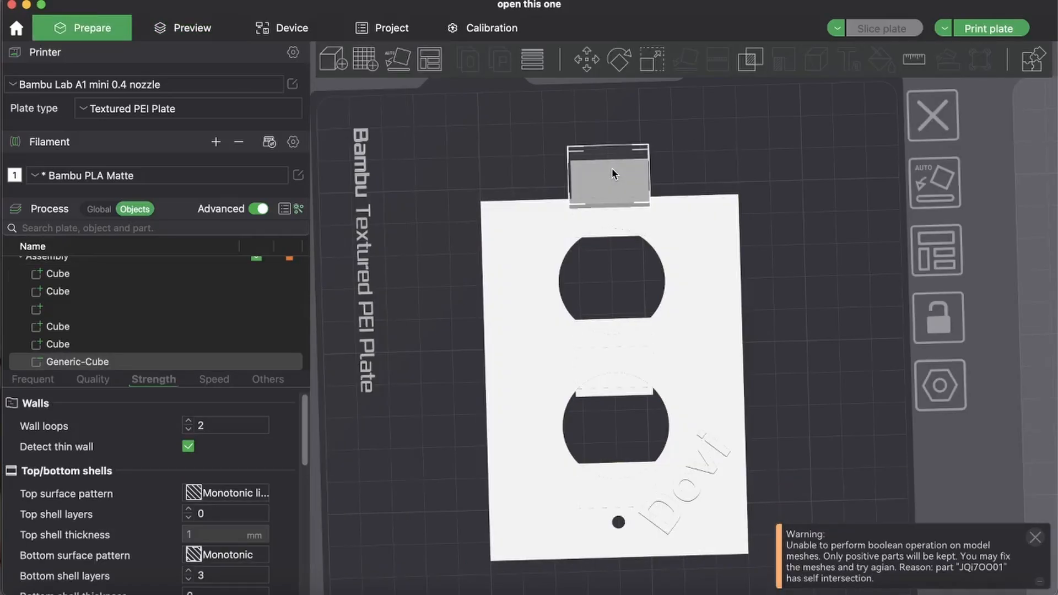
scroll(612, 168, up, 2)
drag(789, 127, 792, 153)
right_drag(791, 153, 819, 251)
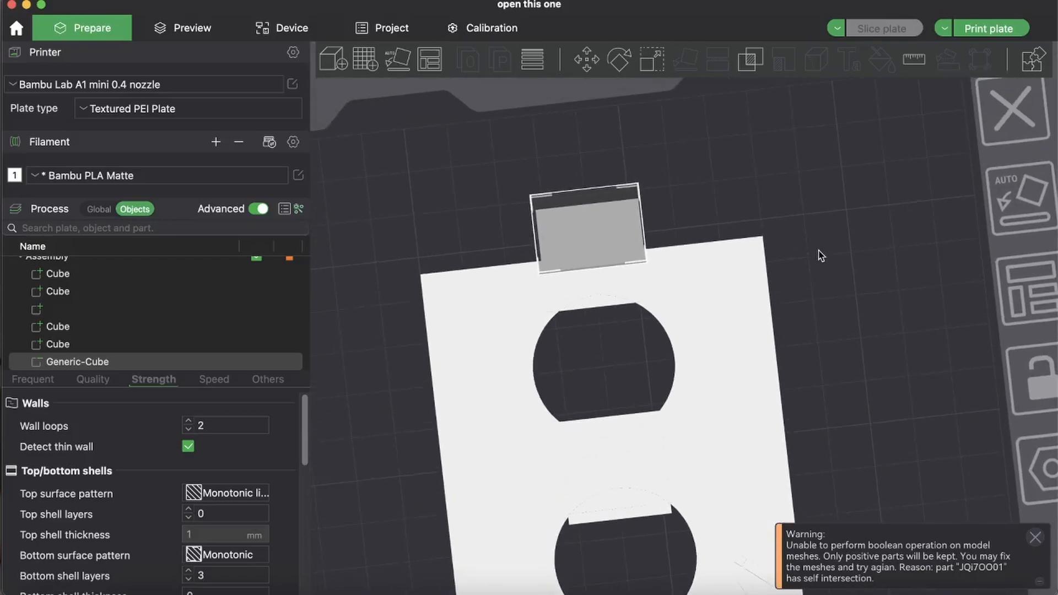
key(m)
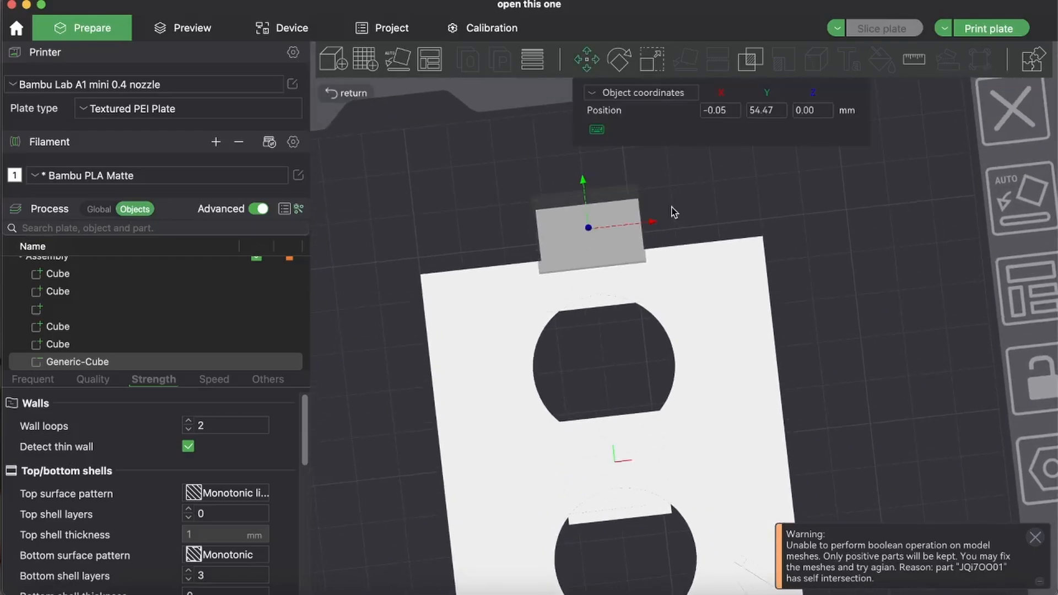
drag(583, 179, 581, 175)
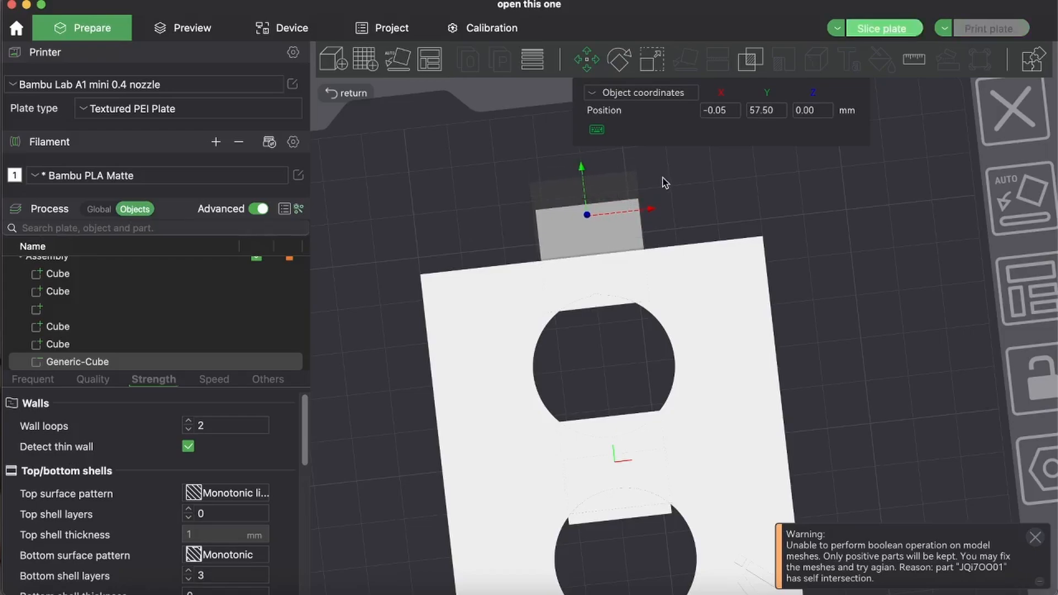
click(663, 178)
Step: Examine the cover plate on plate 9 and the list of parts in its assembly
scroll(773, 232, down, 5)
scroll(774, 232, up, 5)
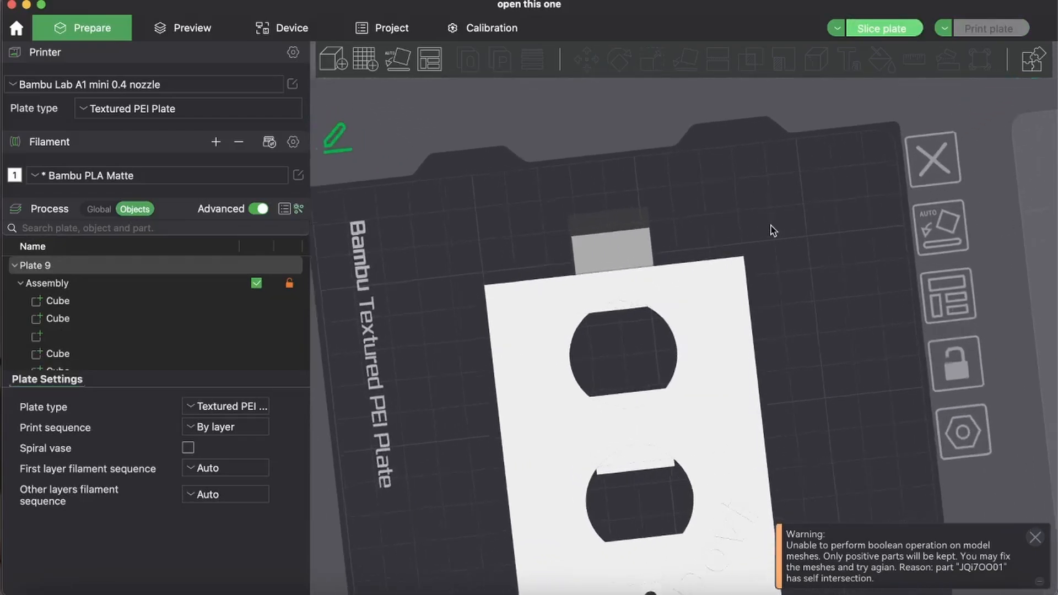
scroll(274, 281, down, 3)
scroll(274, 286, up, 5)
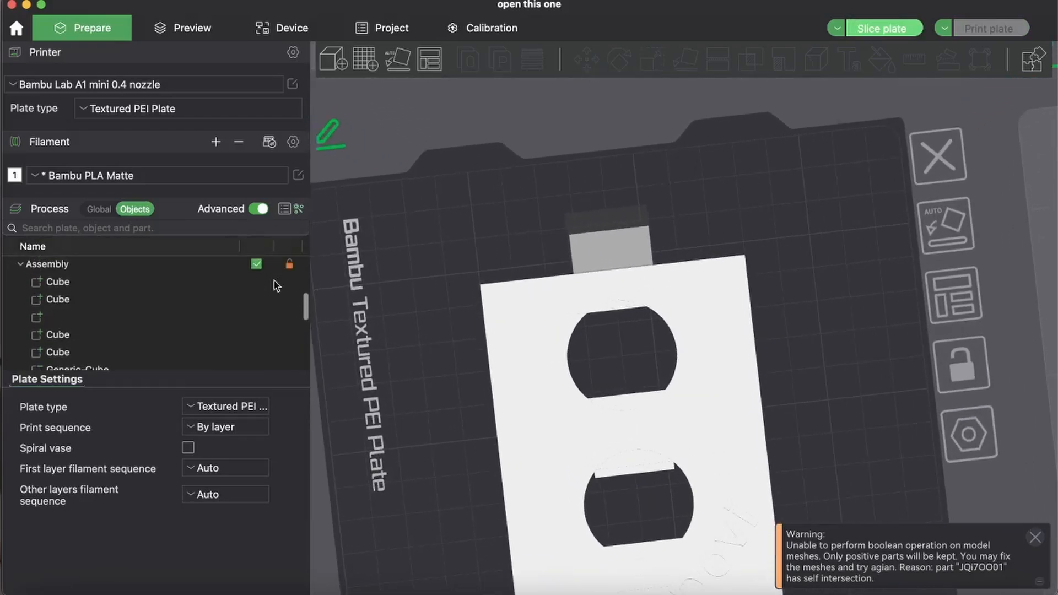
scroll(378, 294, down, 5)
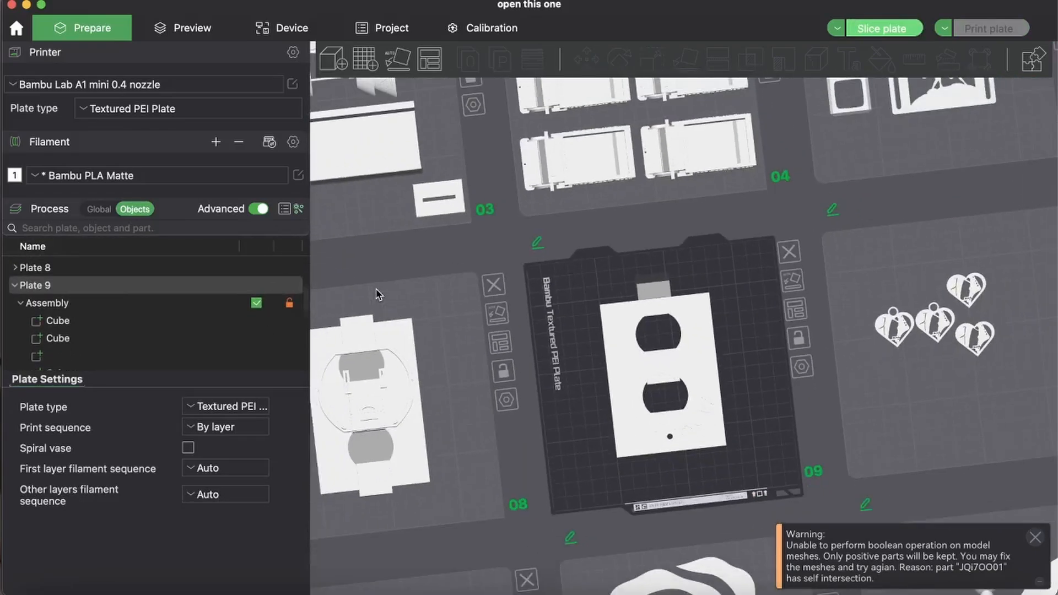
scroll(378, 294, up, 5)
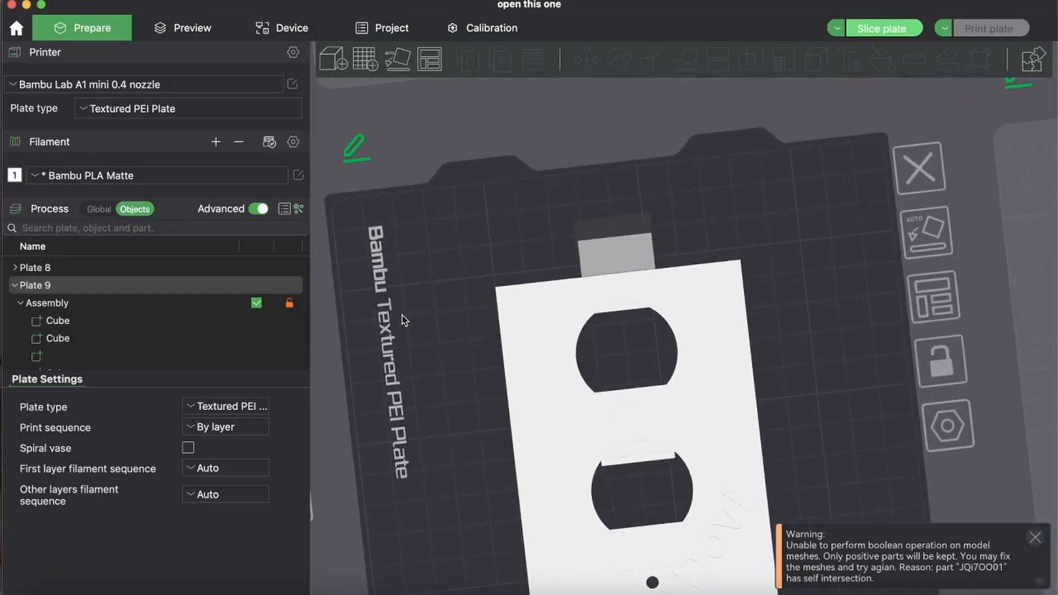
scroll(174, 301, down, 5)
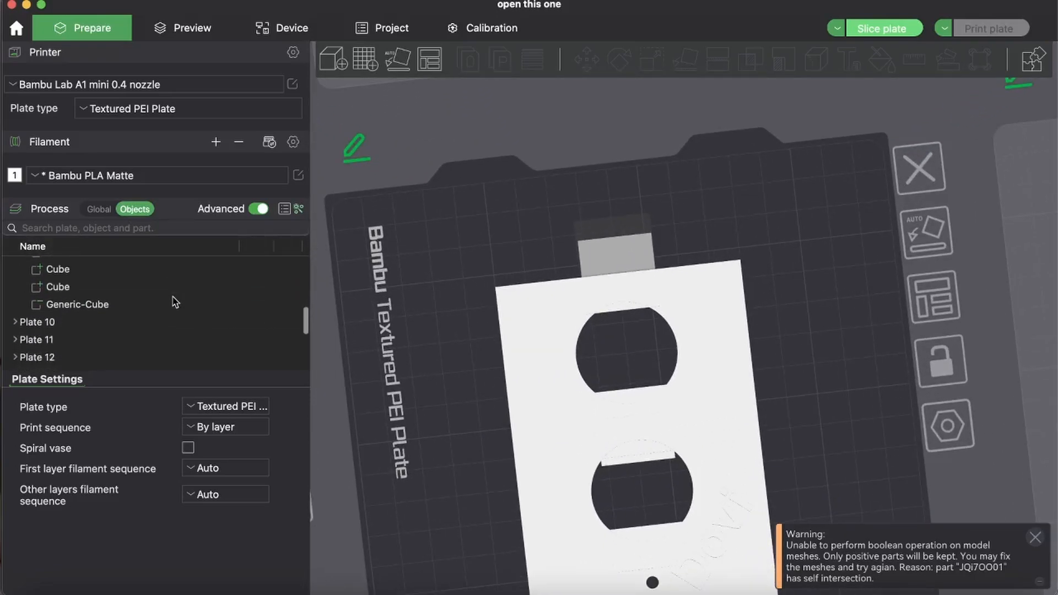
scroll(174, 301, up, 5)
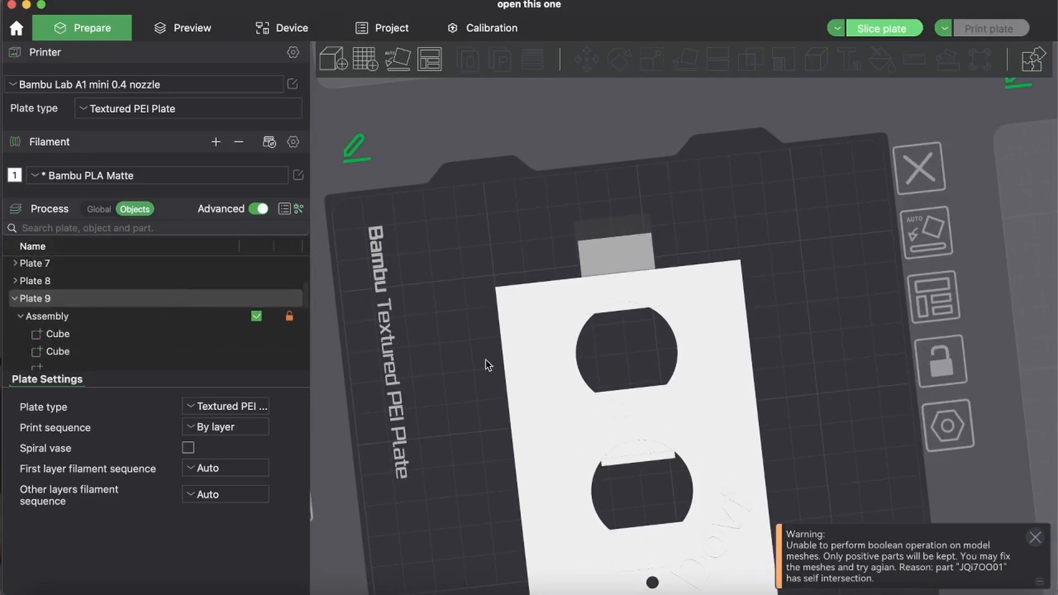
click(536, 338)
right_click(537, 339)
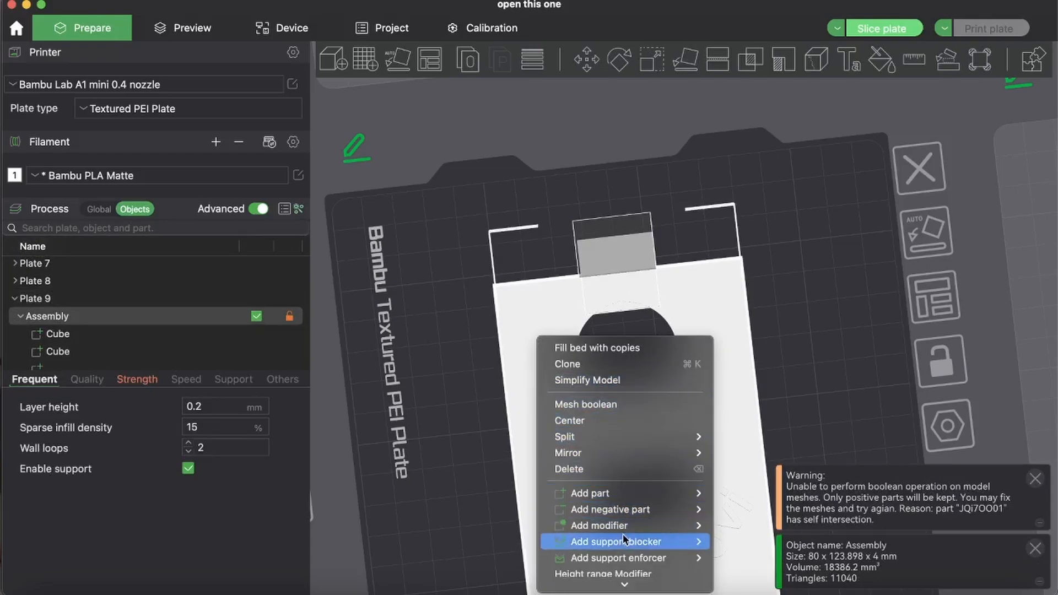
mouse_move(623, 526)
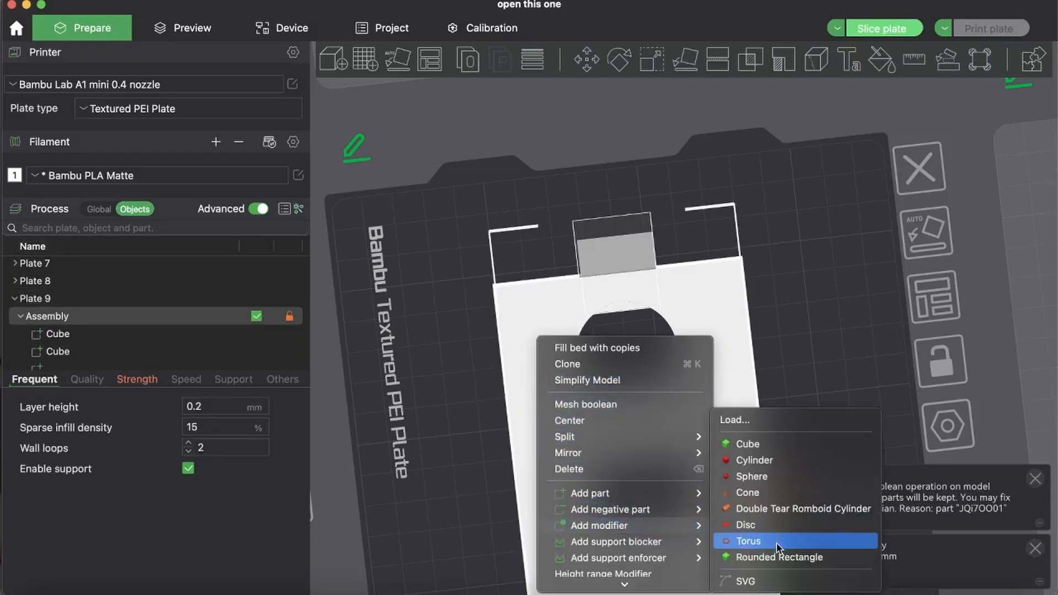
click(831, 345)
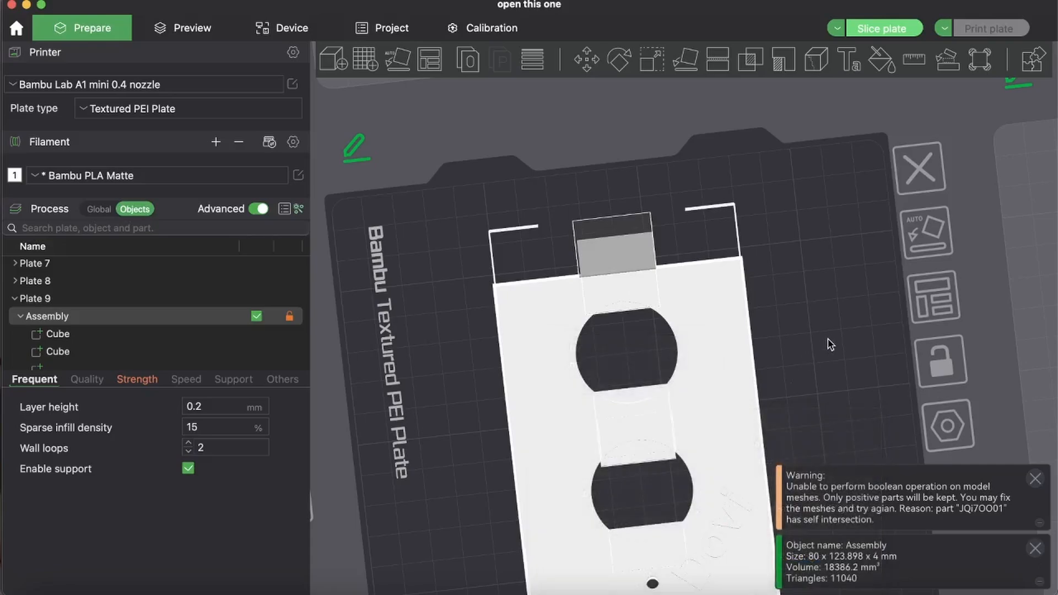
Step: Slice the plate with the repositioned cube and inspect the sliced cover plate in top view with the colour scheme details collapsed
click(880, 31)
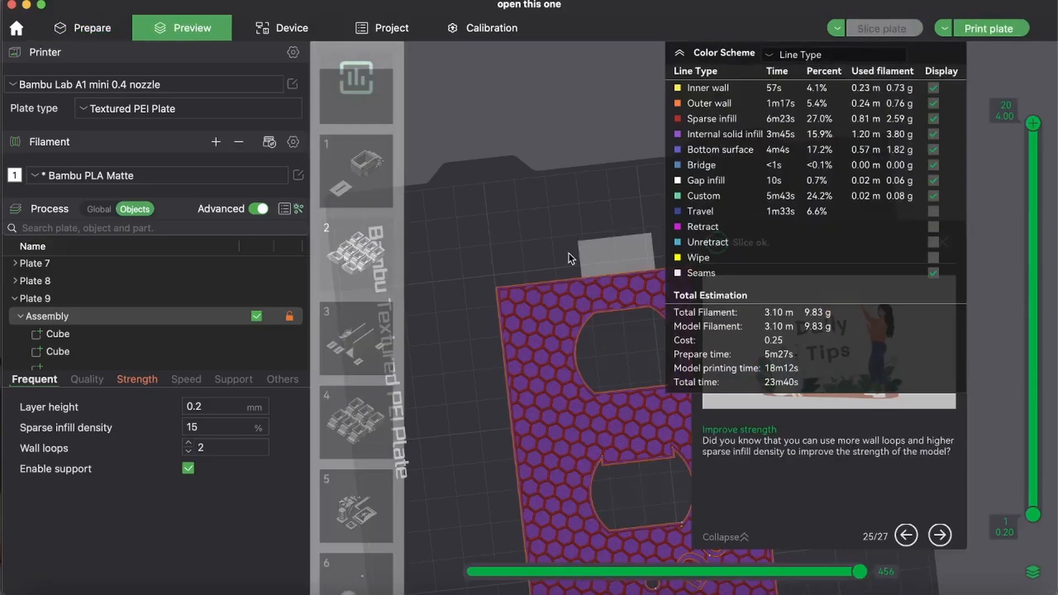
right_drag(459, 332, 457, 209)
drag(461, 307, 576, 400)
key(1)
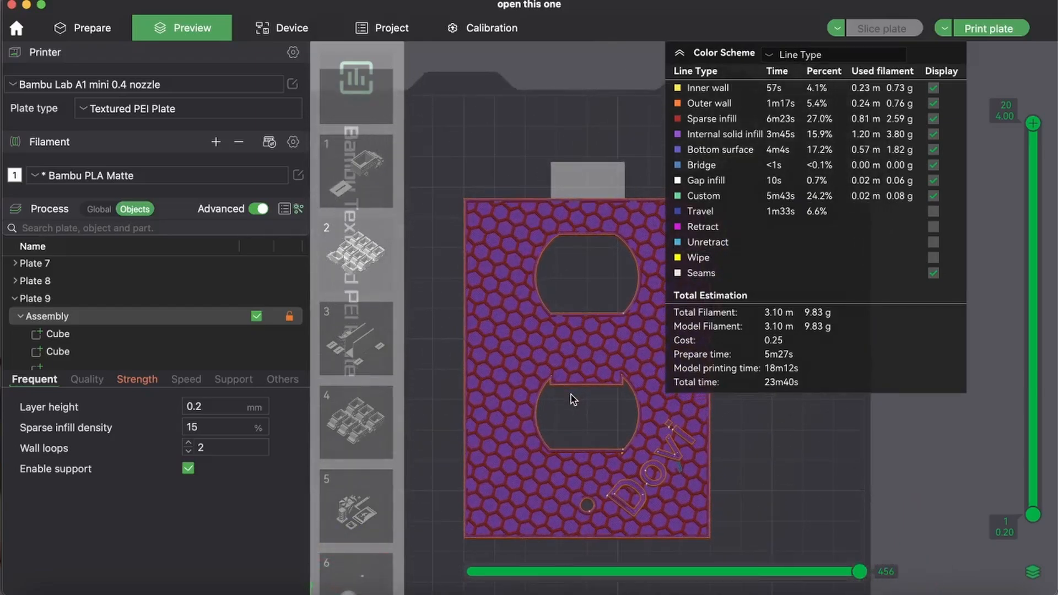
click(682, 54)
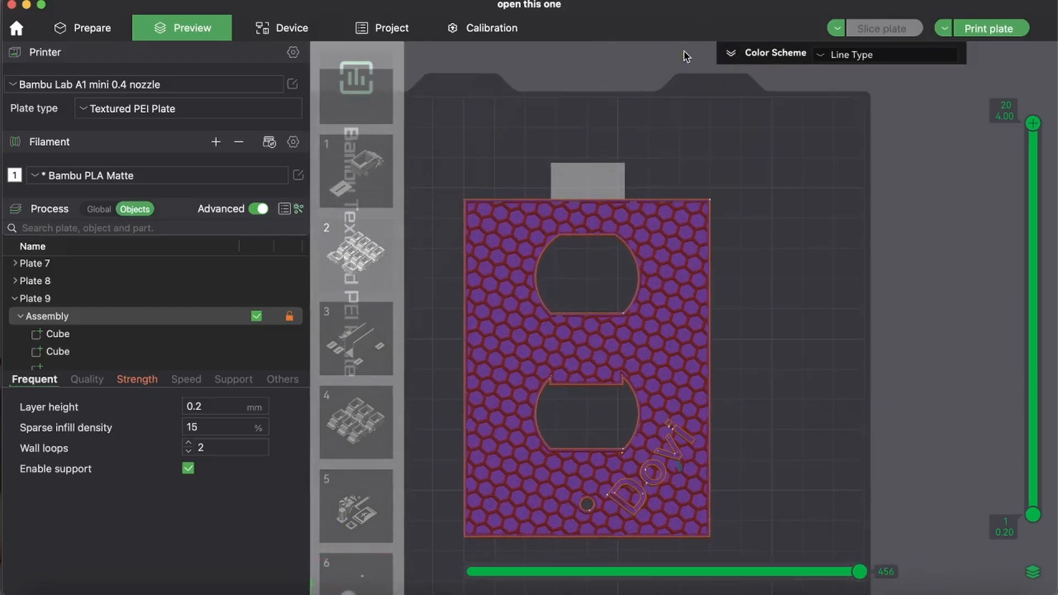